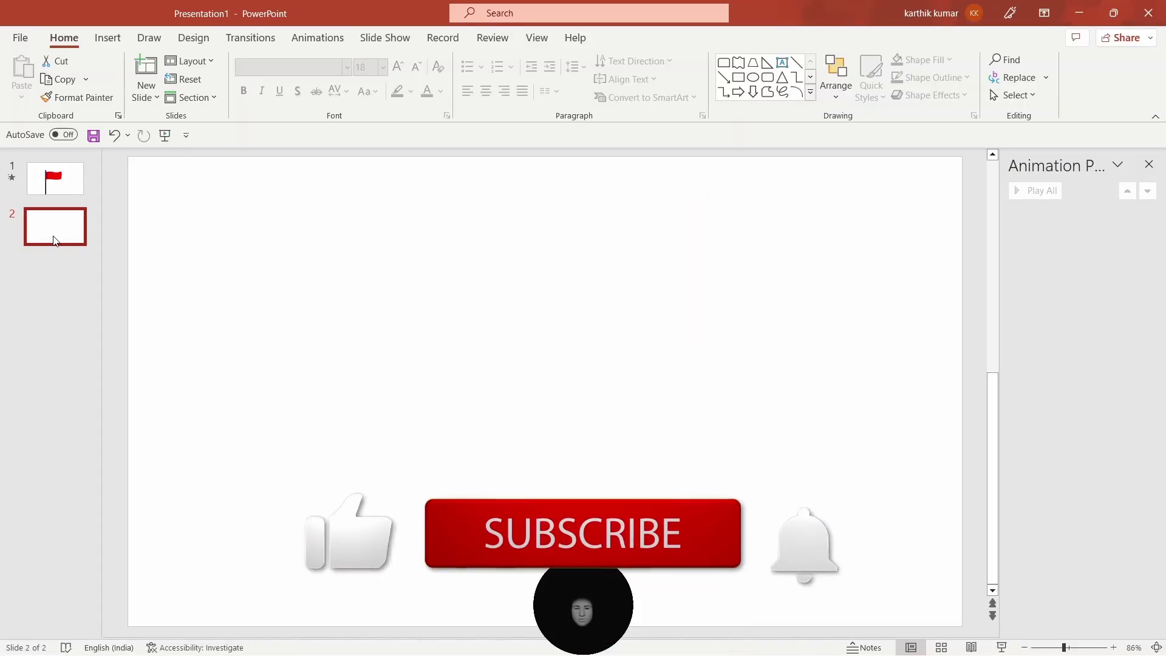
# - Draw a rectangle in the middle of slide 2
pyautogui.click(108, 39)
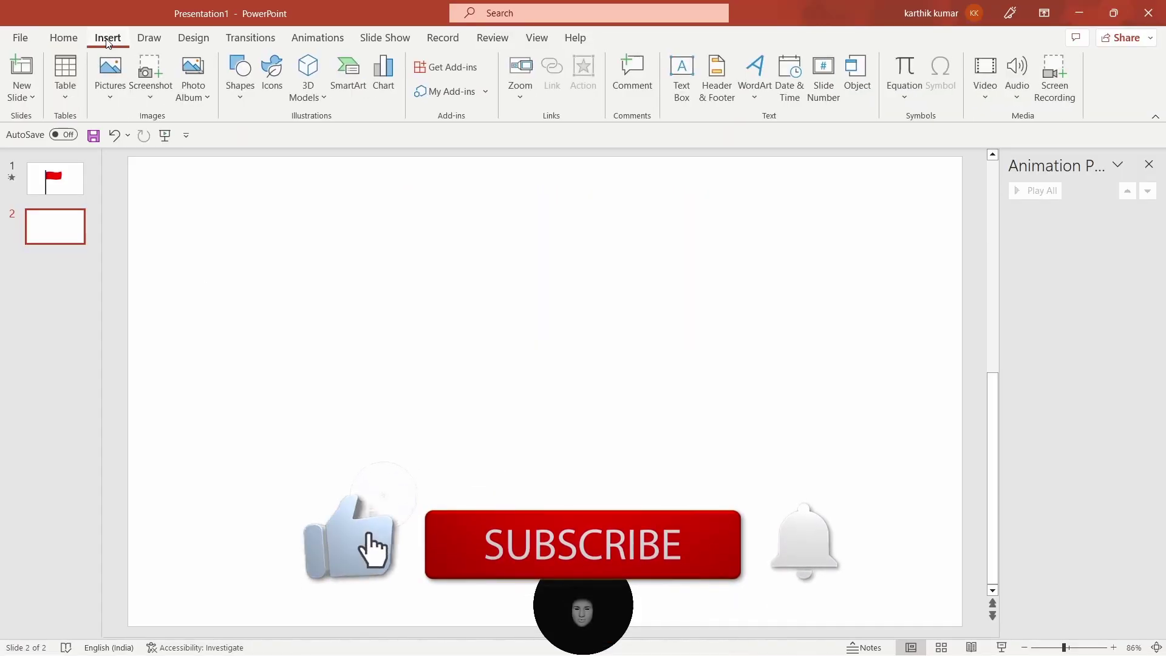
pyautogui.click(242, 99)
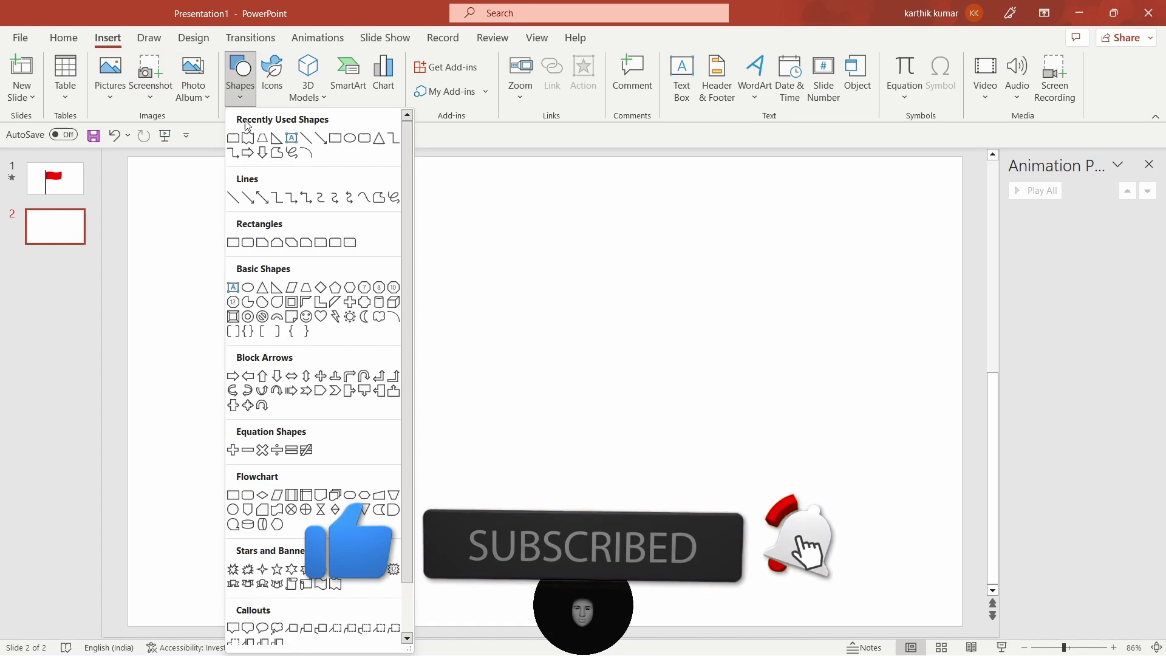
pyautogui.click(233, 138)
pyautogui.moveTo(463, 276); pyautogui.dragTo(734, 444)
# - Fill the rectangle red, remove its outline, and deselect it
pyautogui.click(580, 62)
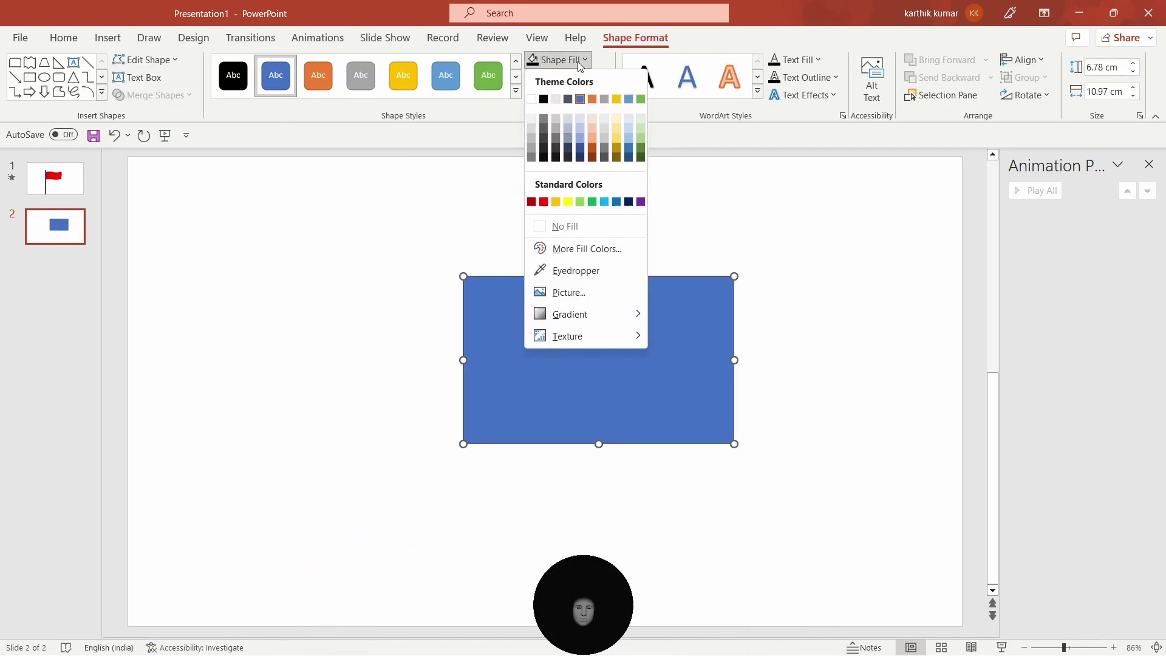
pyautogui.click(544, 201)
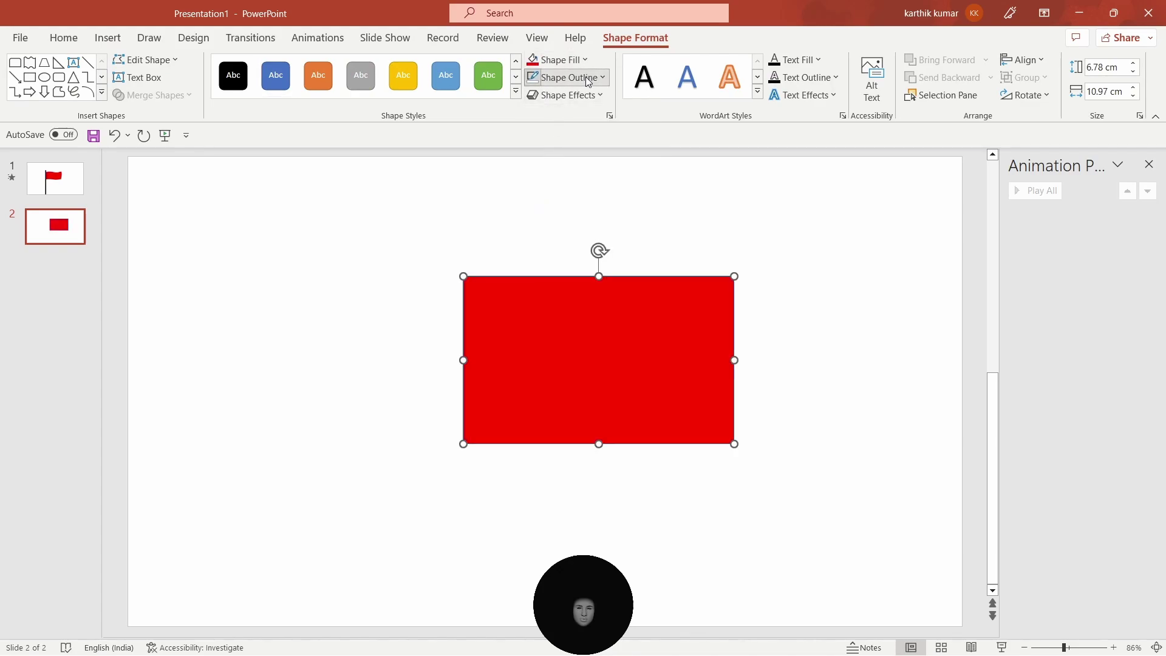
pyautogui.click(587, 82)
pyautogui.click(549, 242)
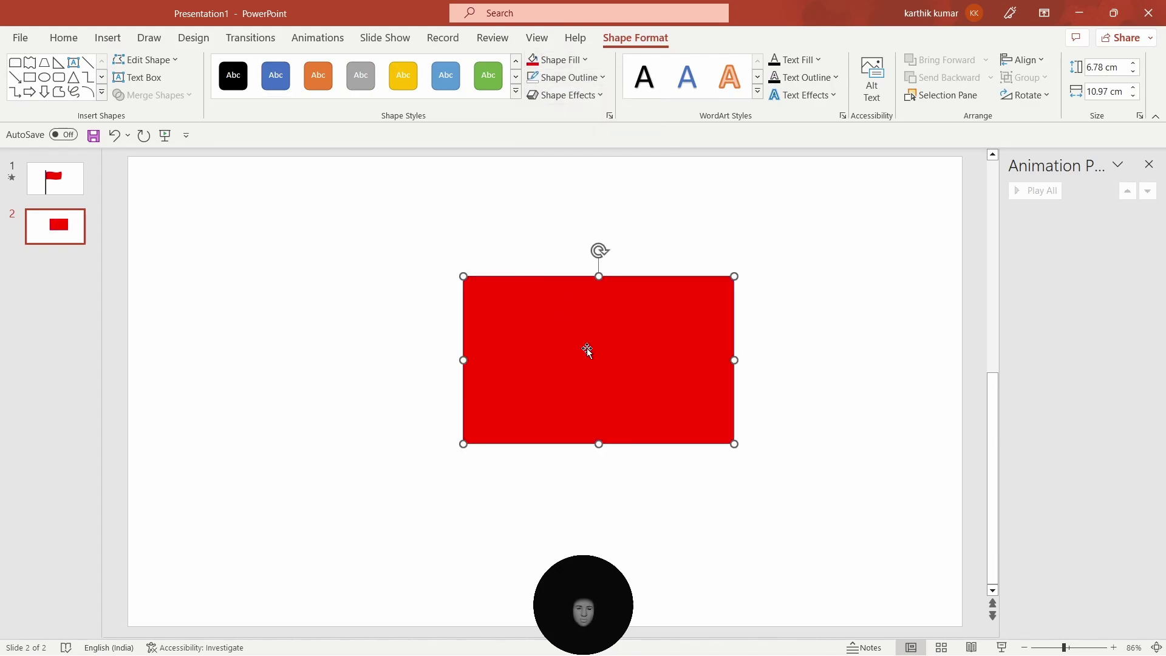
pyautogui.click(875, 364)
pyautogui.click(638, 369)
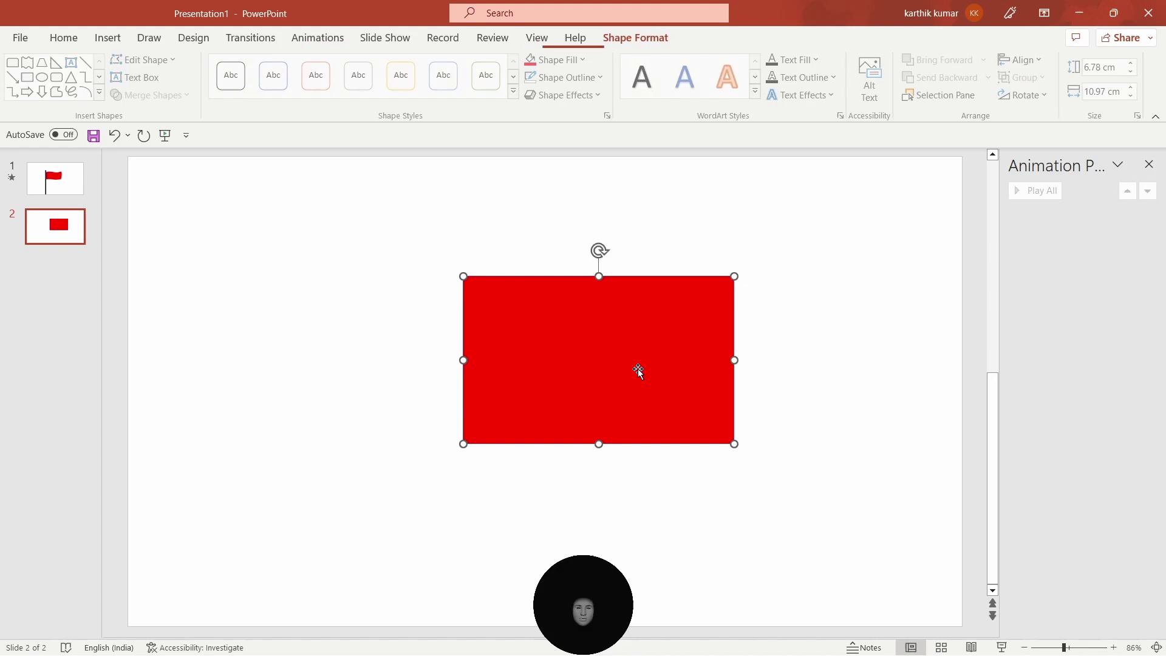
pyautogui.click(281, 188)
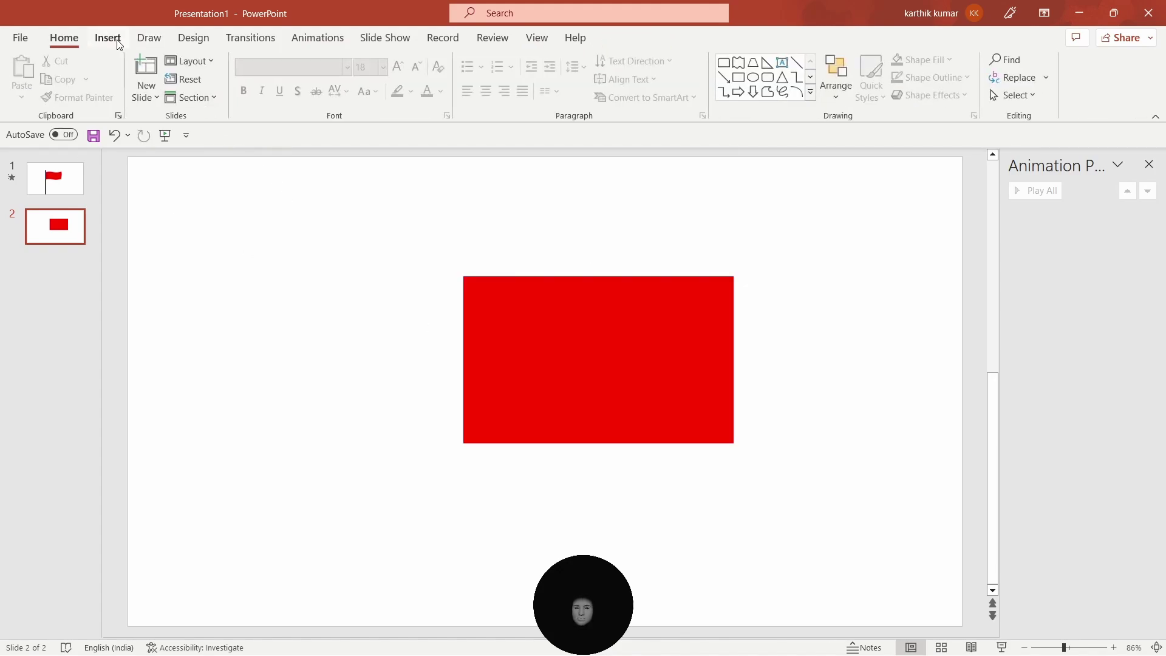
# - Draw a Double Wave shape sized 3.72 × 14.03 cm at the top left of the slide
pyautogui.click(119, 42)
pyautogui.click(242, 103)
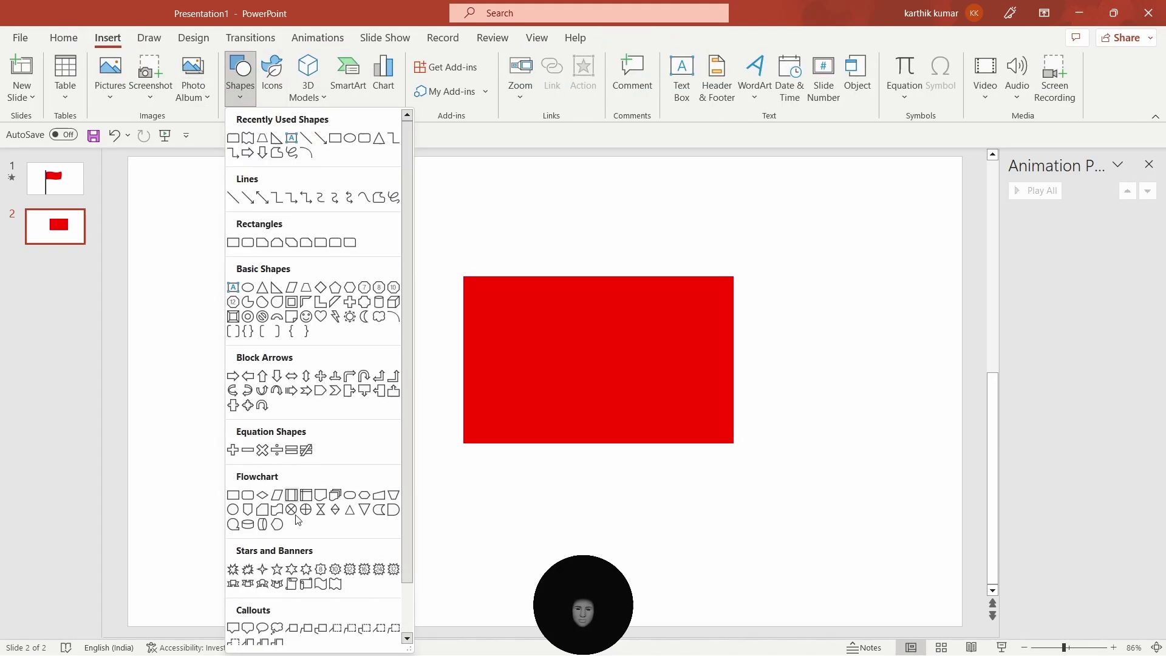
pyautogui.click(336, 584)
pyautogui.moveTo(239, 225); pyautogui.dragTo(567, 293)
pyautogui.moveTo(331, 247)
pyautogui.mouseDown()
pyautogui.moveTo(339, 224)
pyautogui.moveTo(366, 244)
pyautogui.moveTo(351, 248)
pyautogui.mouseUp()
pyautogui.moveTo(589, 299); pyautogui.dragTo(606, 319)
pyautogui.moveTo(543, 291); pyautogui.dragTo(510, 279)
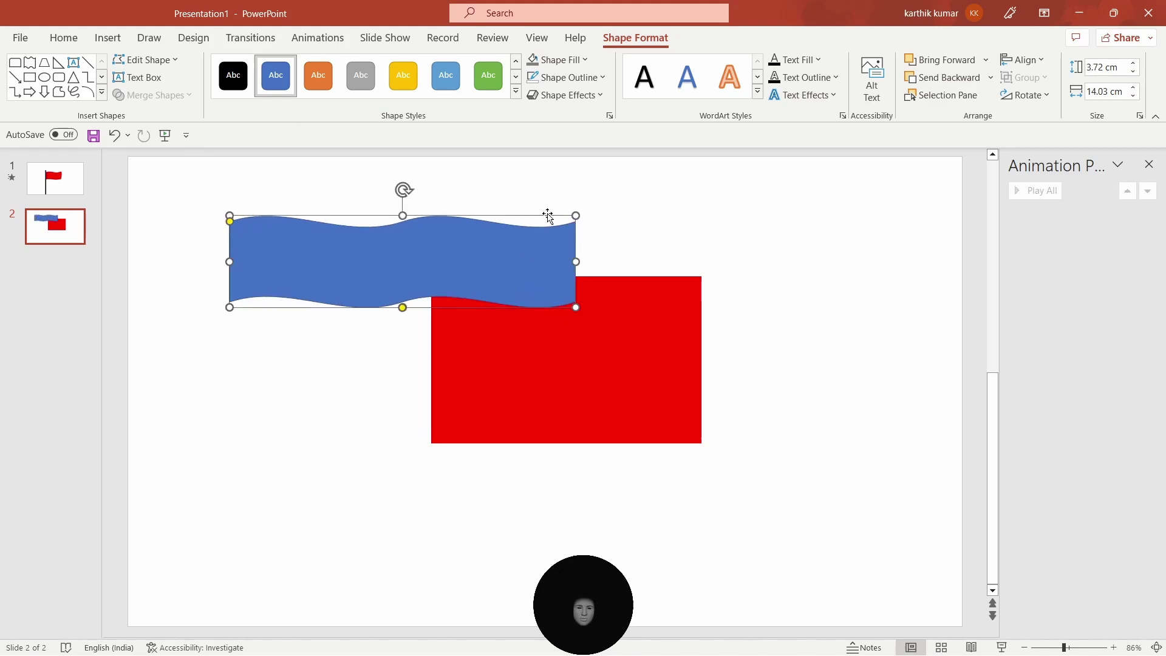
# - Remove the wave's outline and place a copy directly to its right
pyautogui.click(565, 77)
pyautogui.click(566, 246)
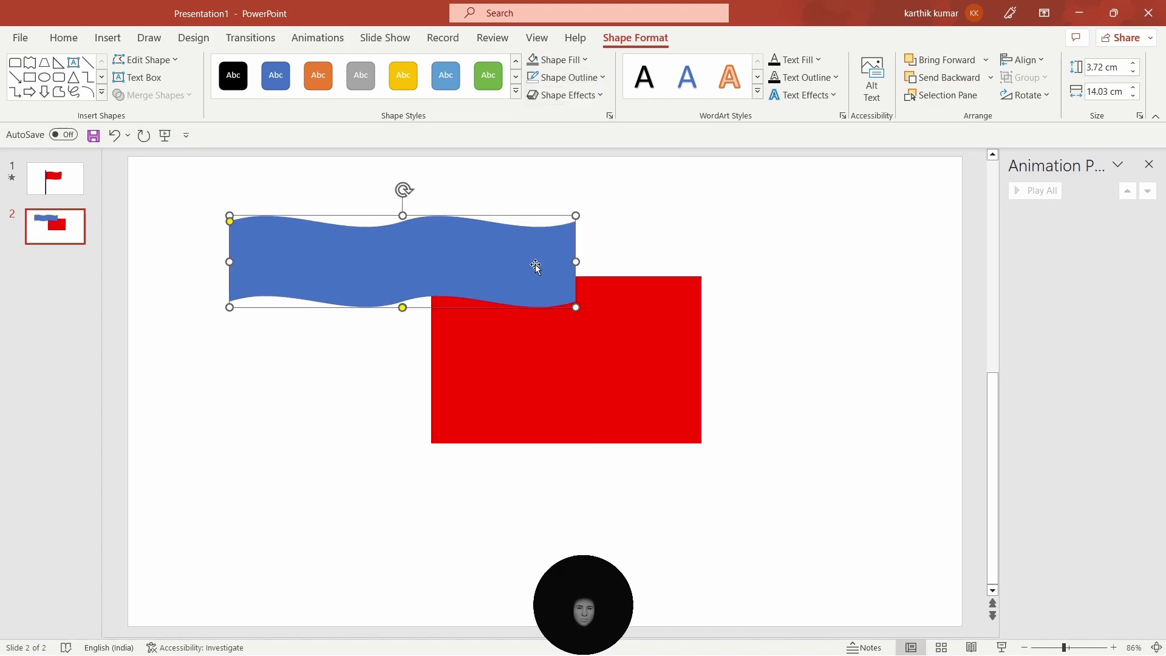
pyautogui.moveTo(449, 268); pyautogui.dragTo(787, 289)
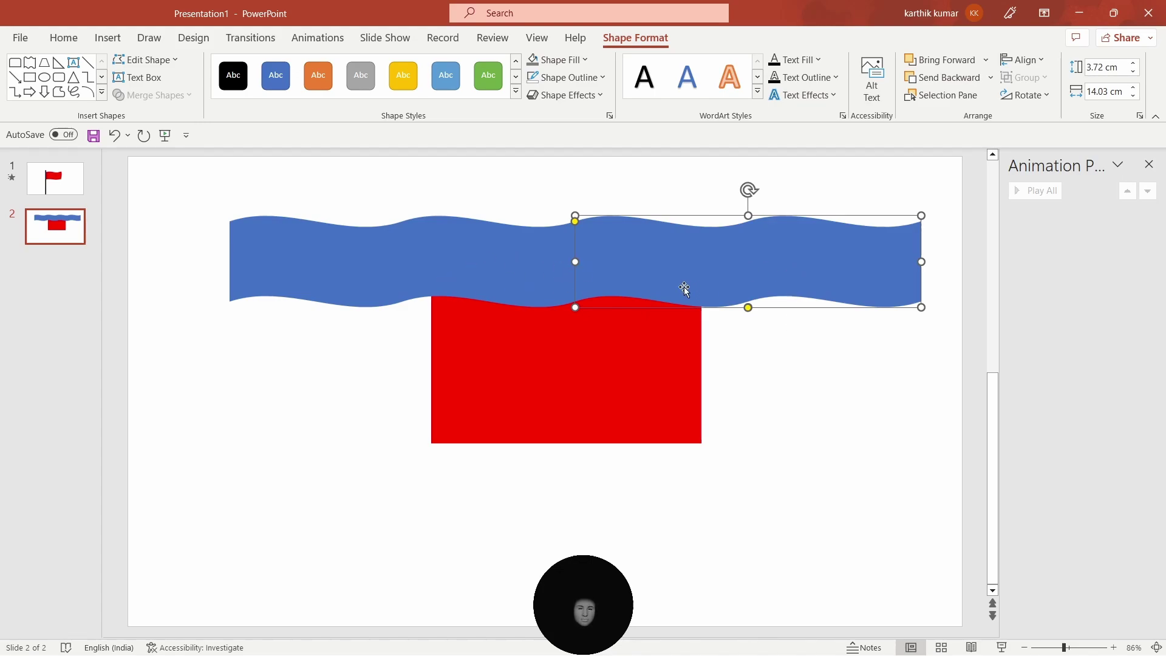
# - Group both waves with Ctrl+G, nudge the group into place, and select the whole group
pyautogui.keyDown('shift'); pyautogui.click(477, 254); pyautogui.keyUp('shift')
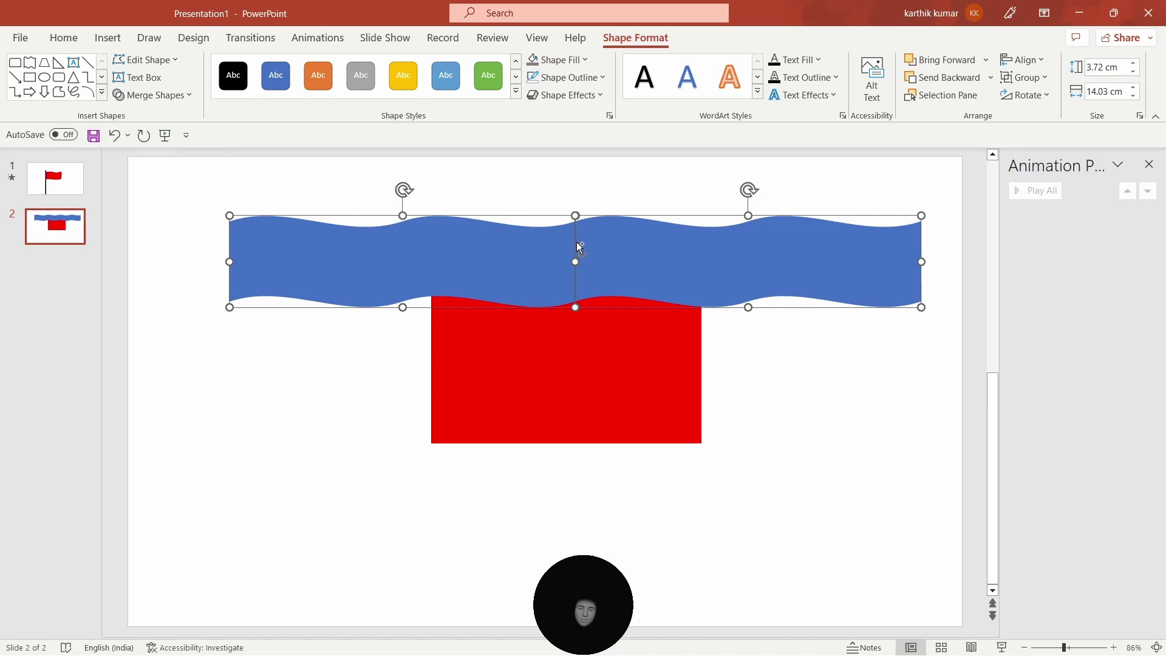
pyautogui.hotkey('ctrl', 'g')
pyautogui.moveTo(617, 250); pyautogui.dragTo(583, 248)
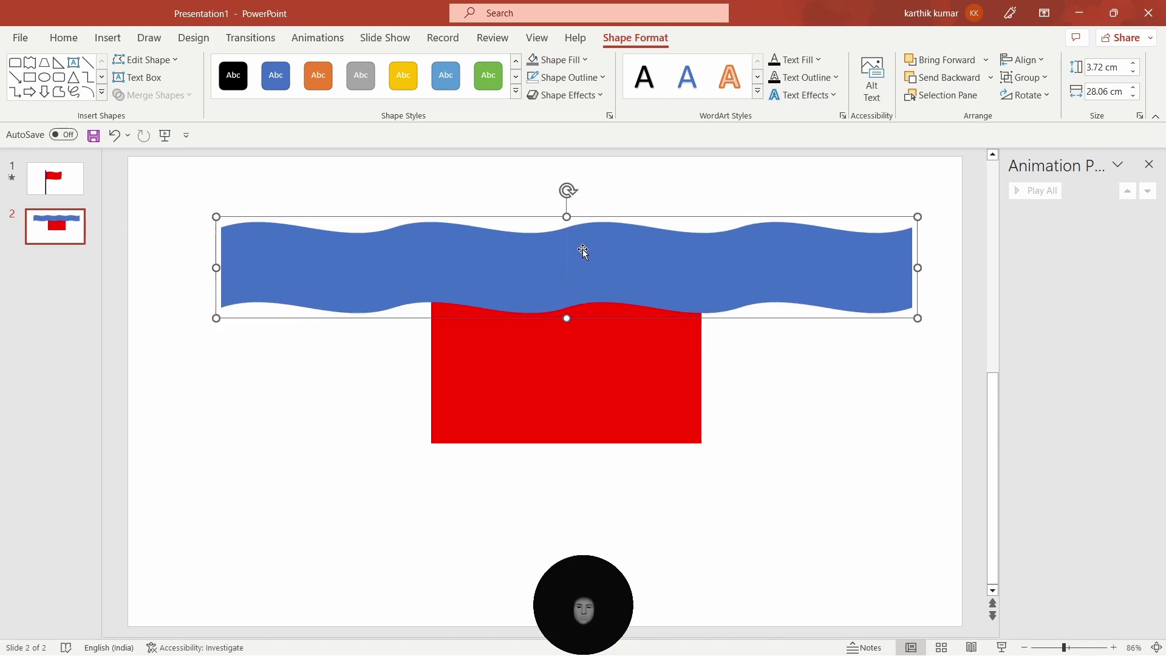
pyautogui.click(578, 256)
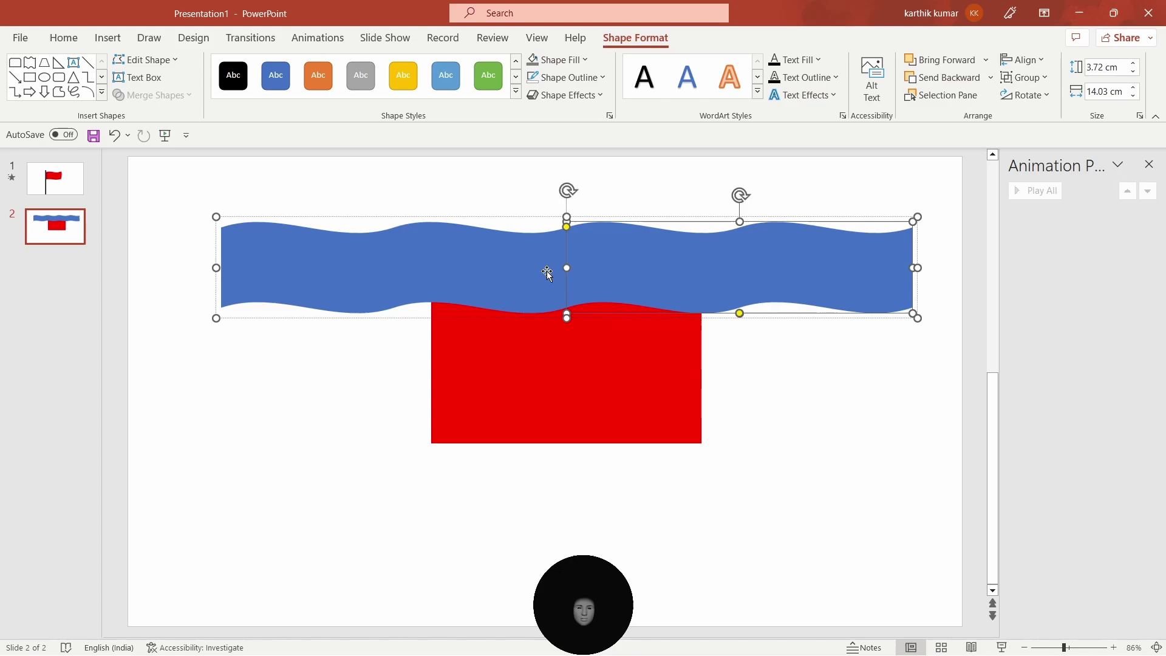
pyautogui.click(495, 272)
pyautogui.click(888, 410)
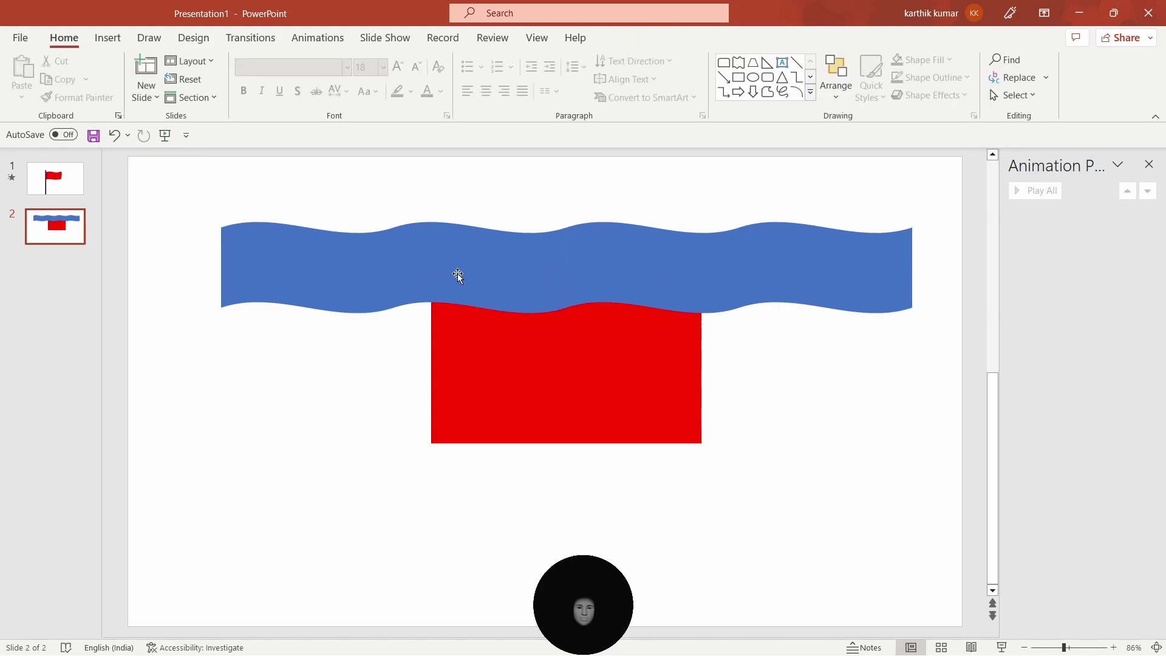
pyautogui.click(398, 273)
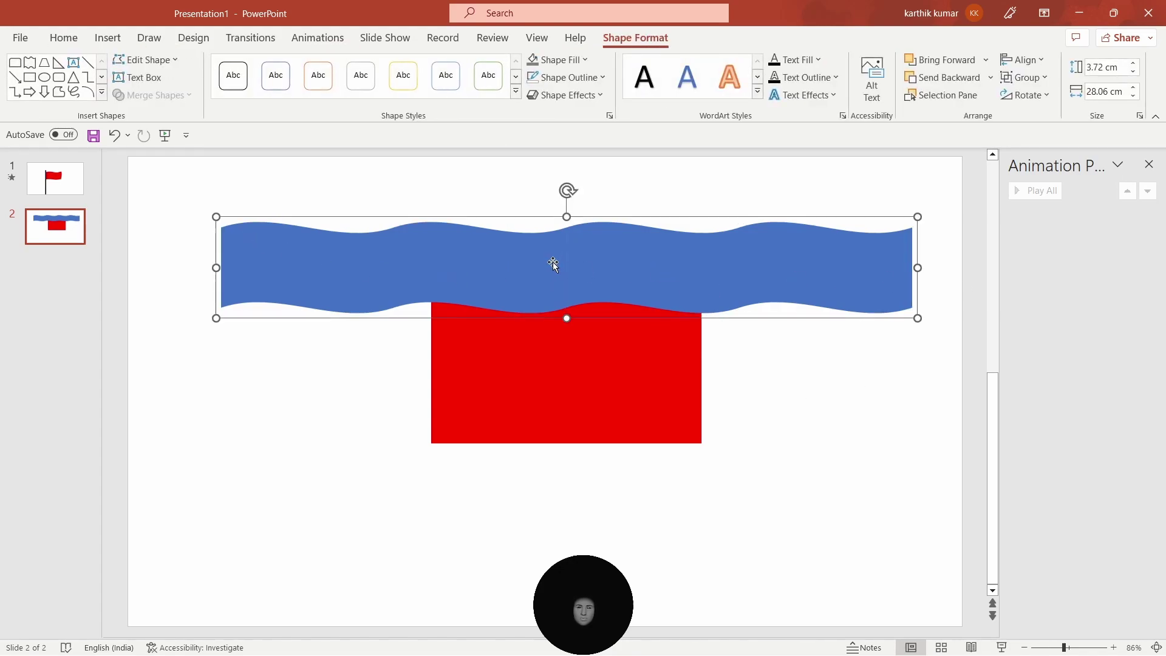
# - Apply a Lines motion path to the wave group, pointing it horizontally to the right
pyautogui.click(317, 39)
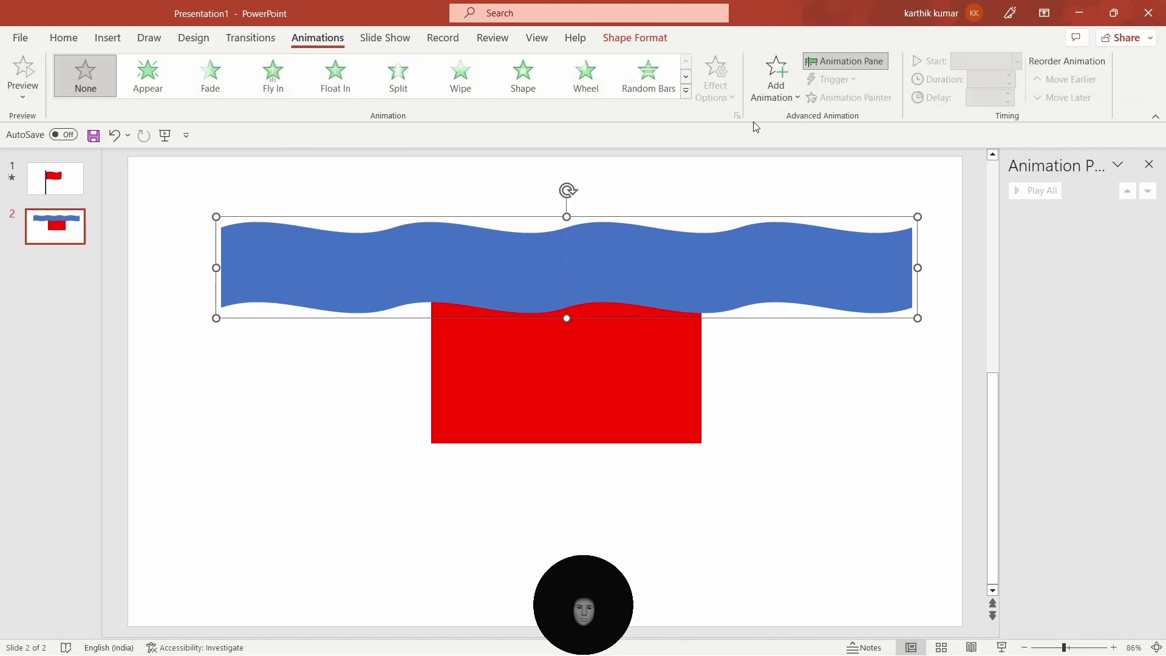
pyautogui.click(686, 92)
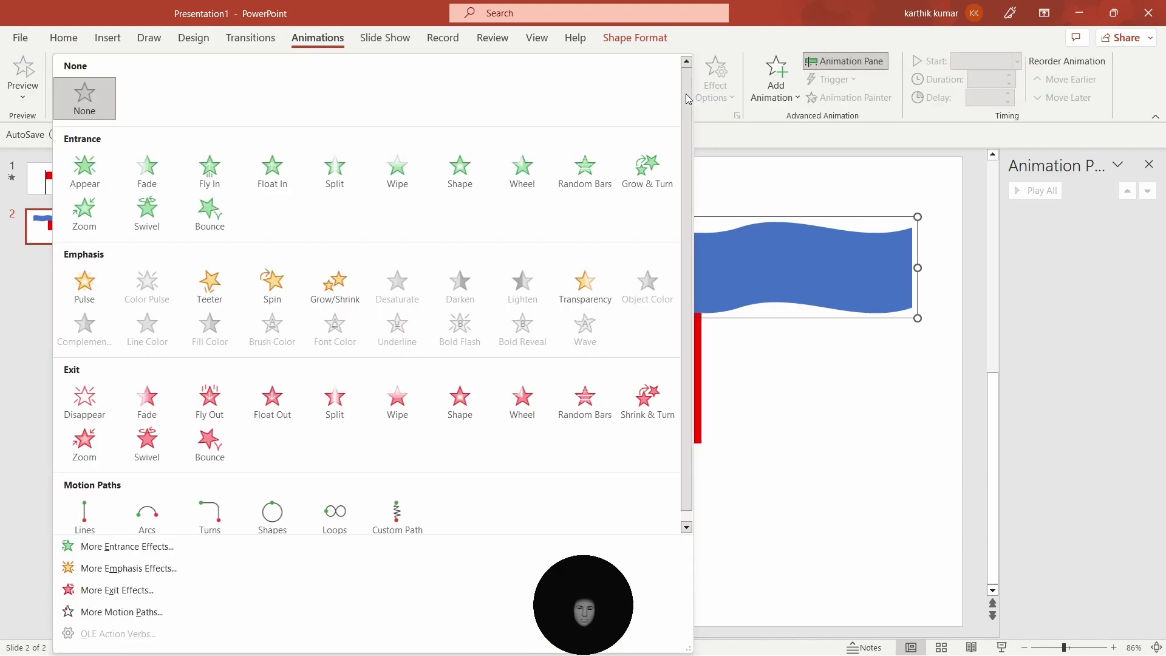
pyautogui.click(85, 521)
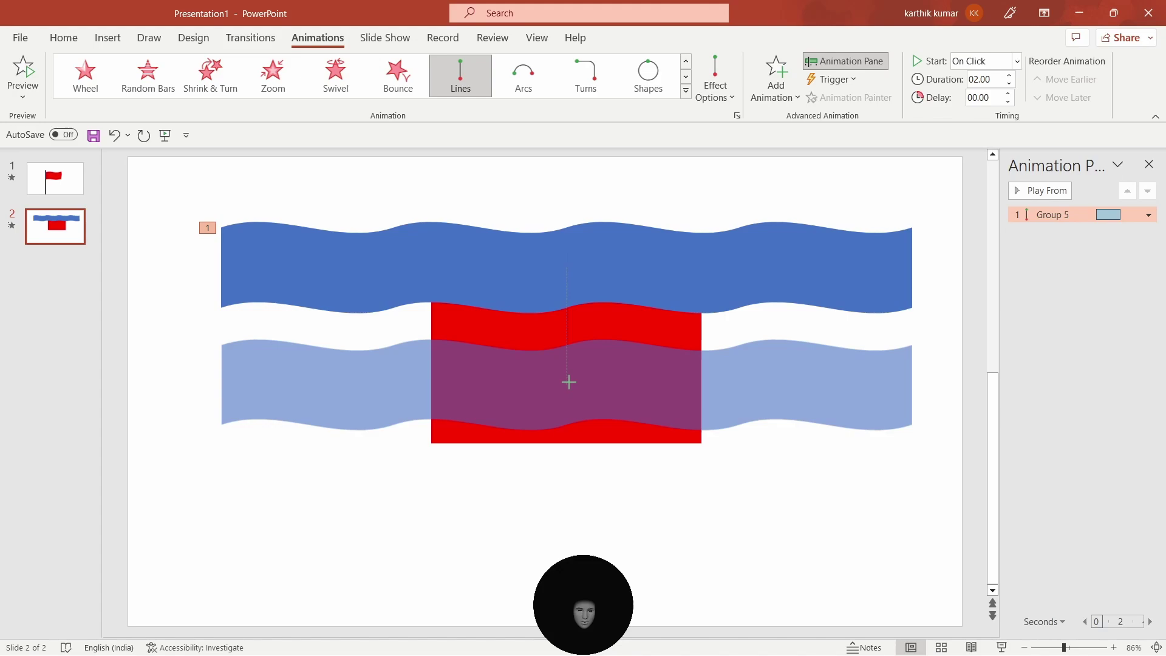
pyautogui.moveTo(568, 382); pyautogui.dragTo(737, 267)
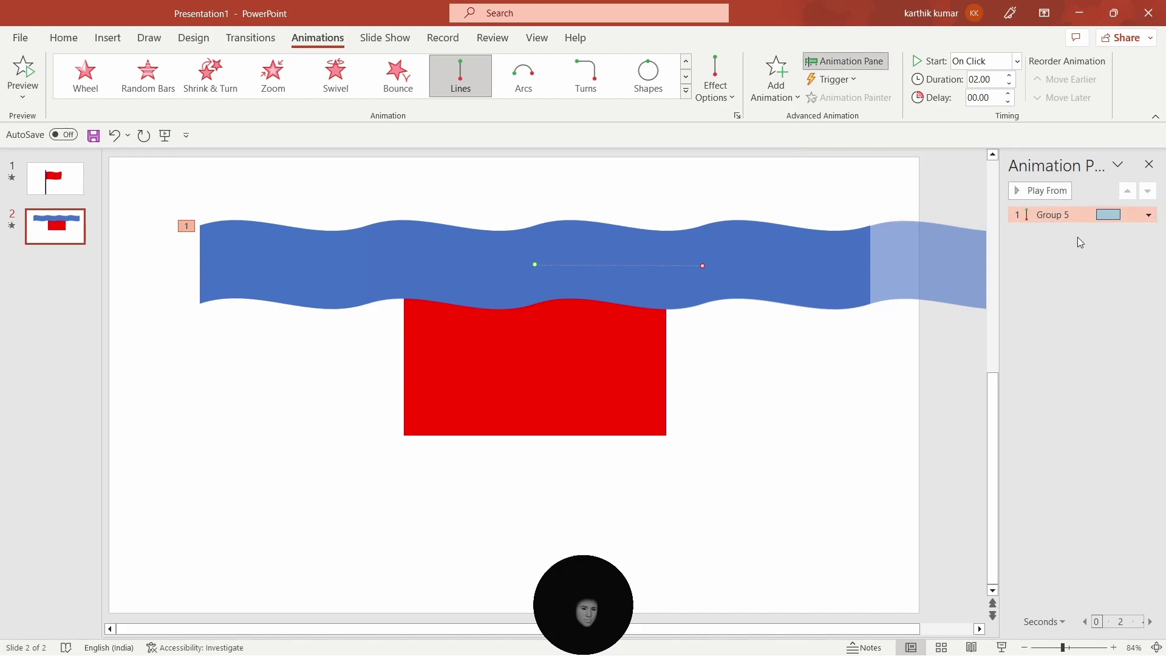
# - Set the Group 5 motion to 0 sec smooth start, With Previous, repeating until end of slide
pyautogui.click(1149, 216)
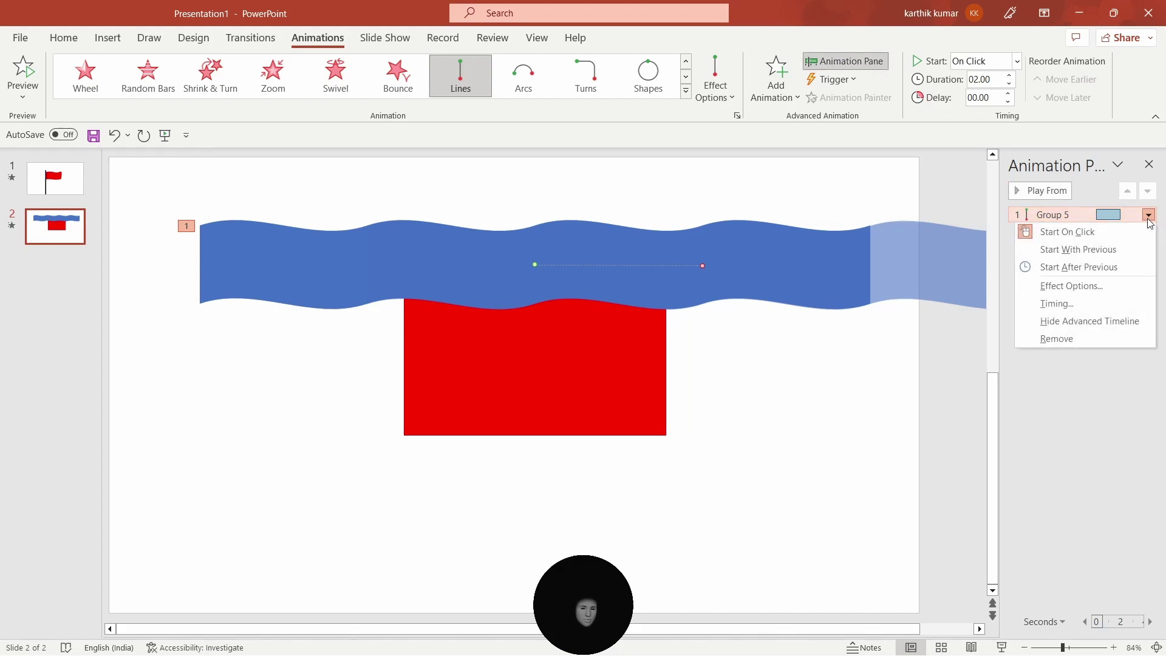
pyautogui.click(1069, 282)
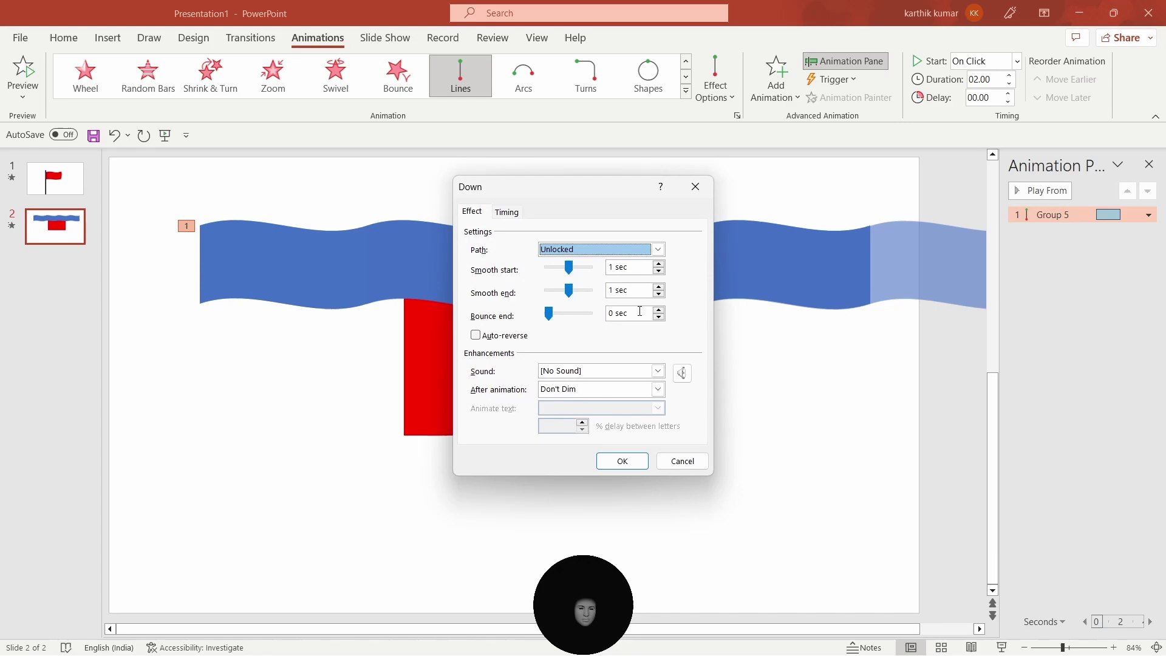
pyautogui.moveTo(570, 269); pyautogui.dragTo(500, 270)
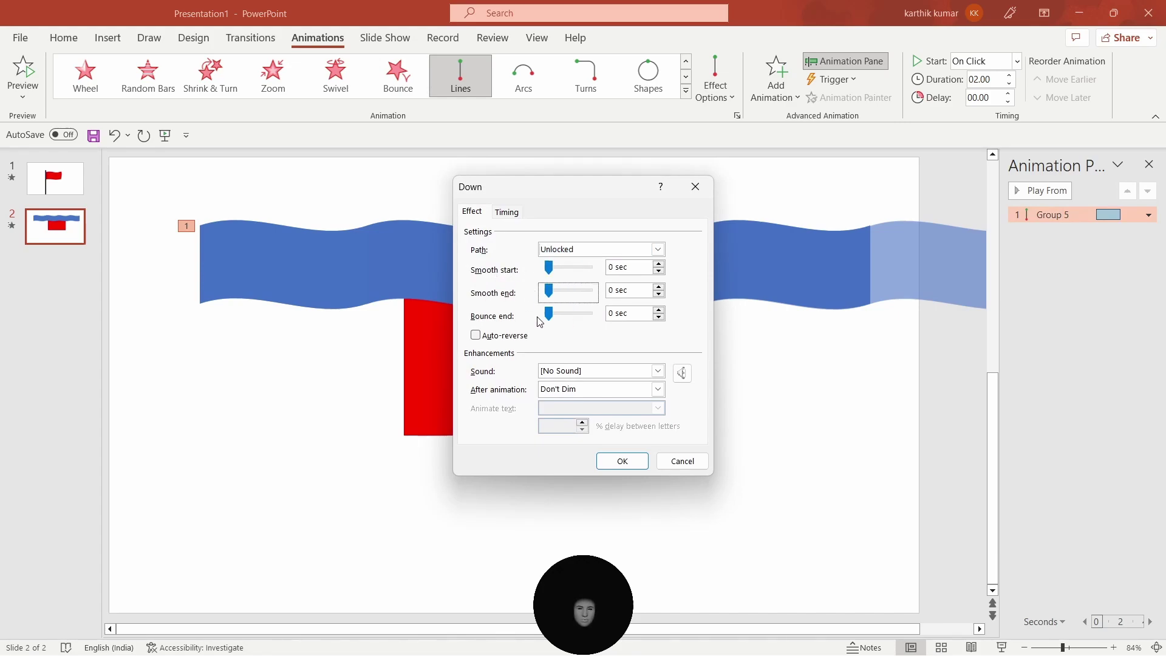
pyautogui.click(507, 212)
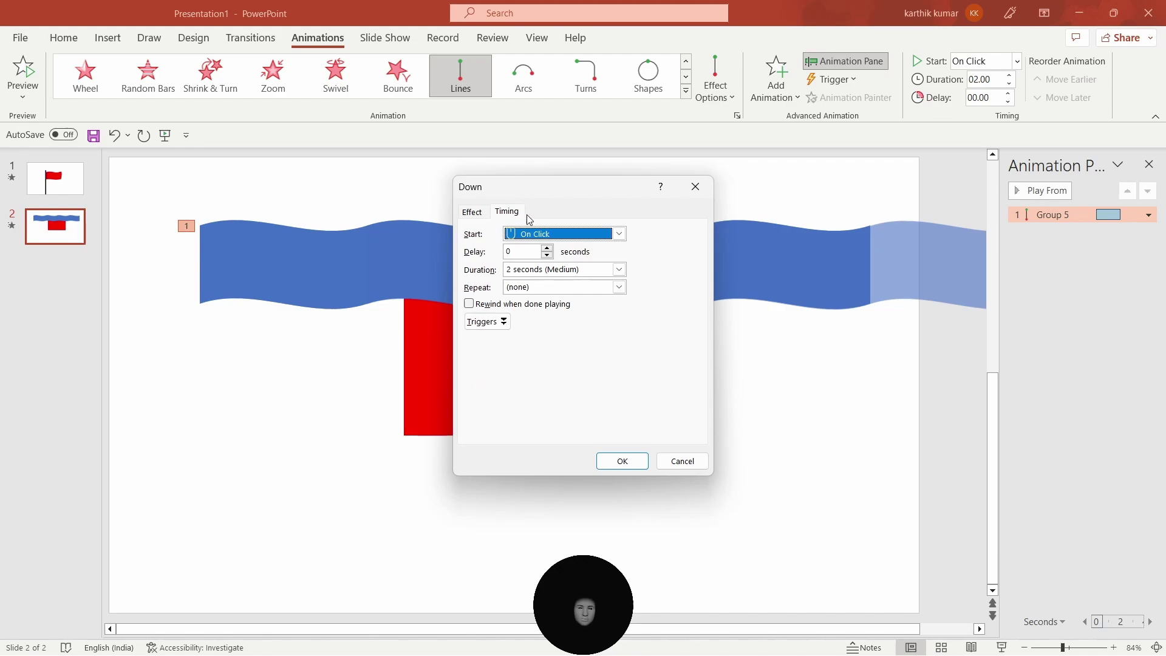
pyautogui.click(559, 234)
pyautogui.click(577, 260)
pyautogui.click(568, 286)
pyautogui.click(542, 373)
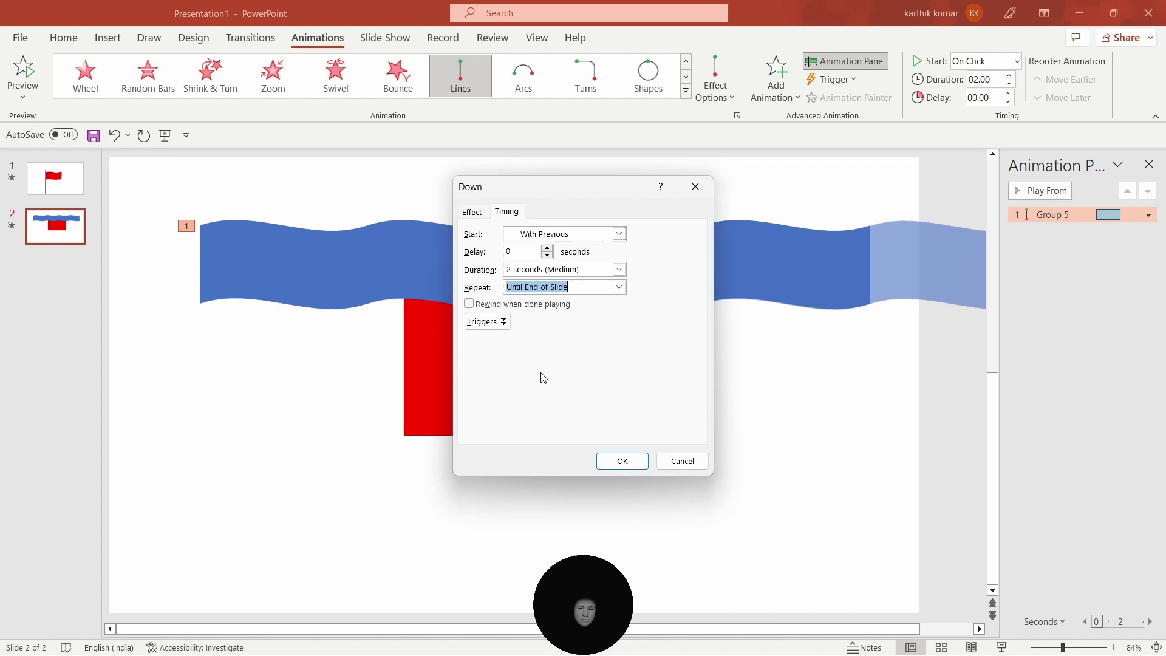
pyautogui.click(642, 457)
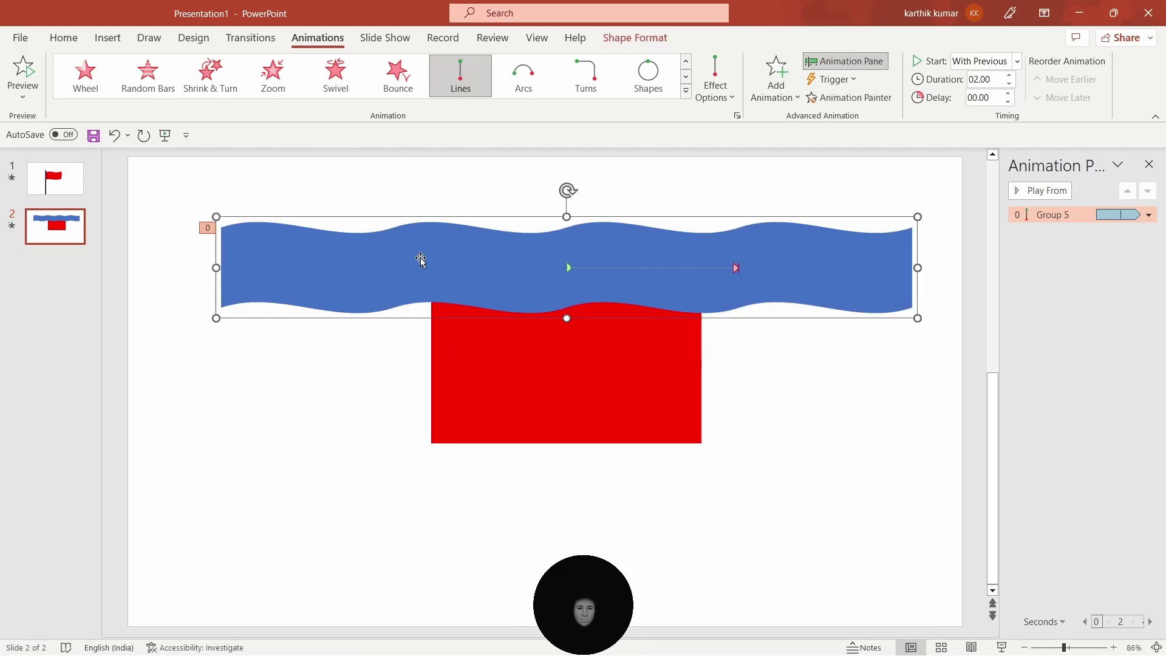
# - Fill the wave group white
pyautogui.click(634, 38)
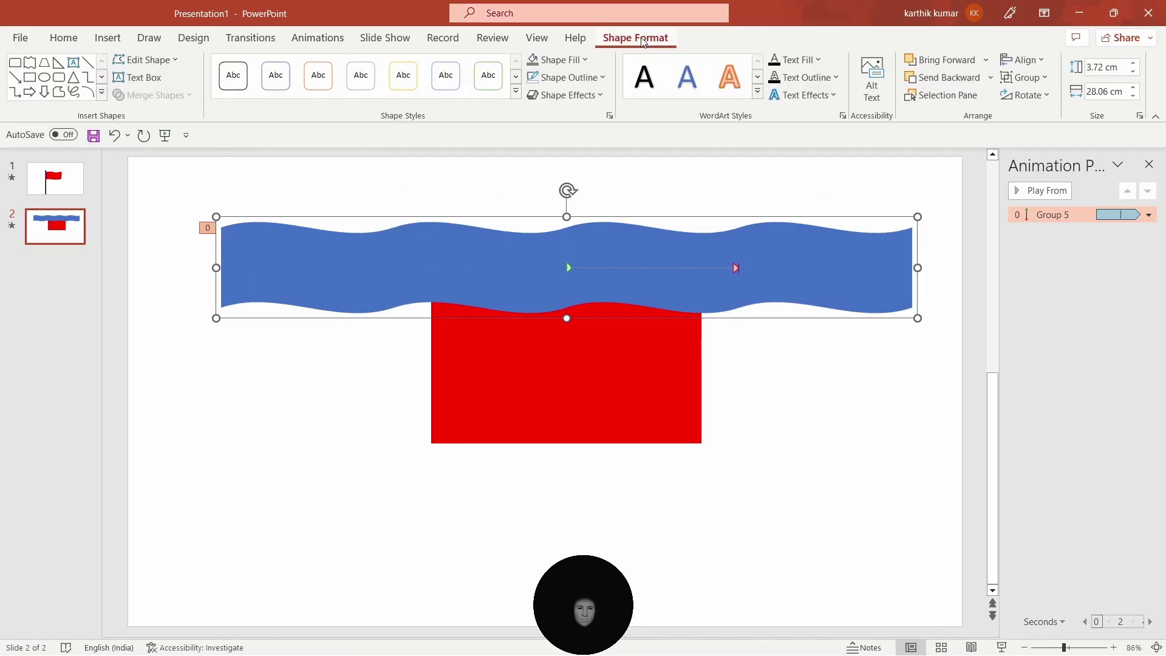
pyautogui.click(582, 60)
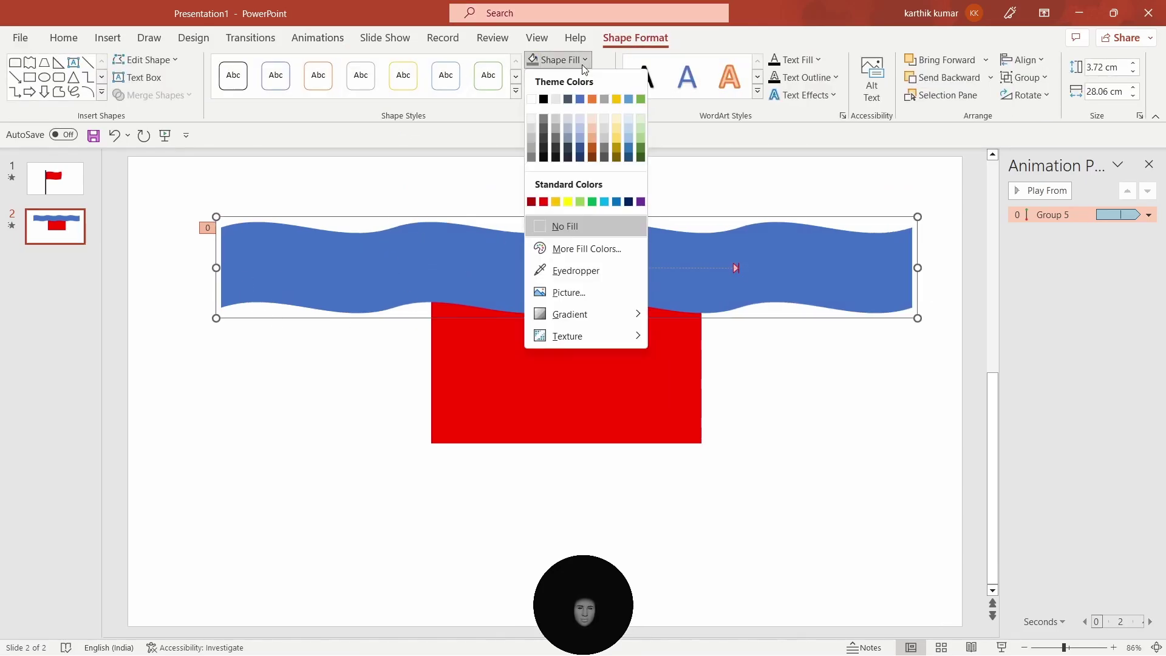
pyautogui.click(533, 100)
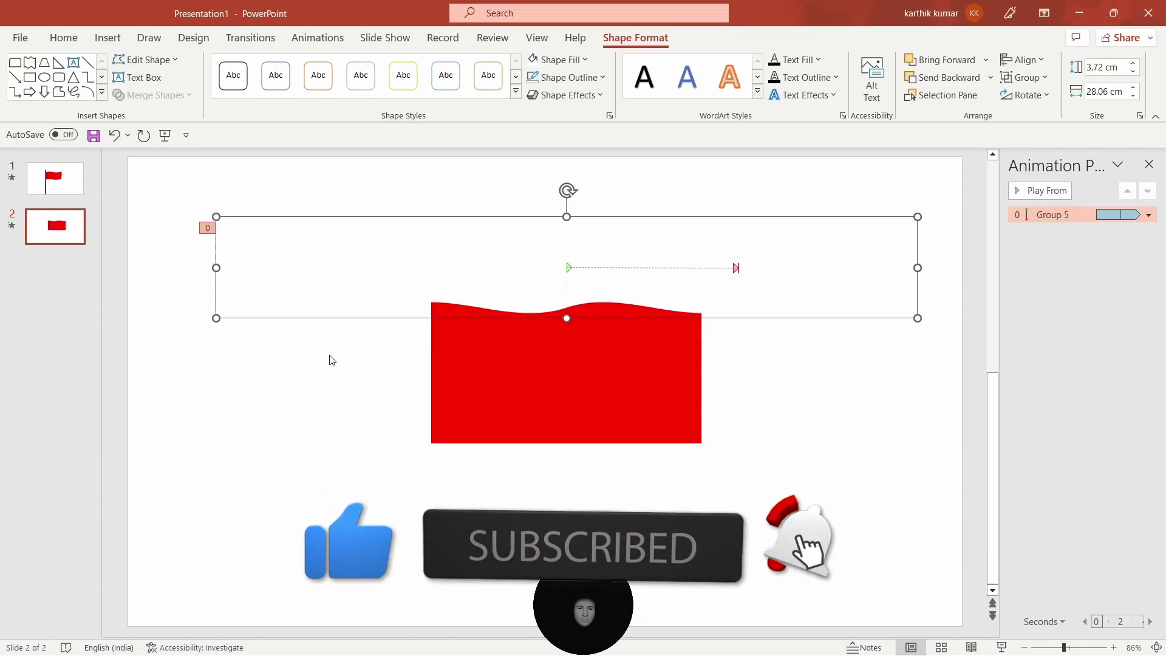
# - Reselect the whole wave group and fill it blue so it stays visible
pyautogui.click(288, 284)
pyautogui.click(909, 311)
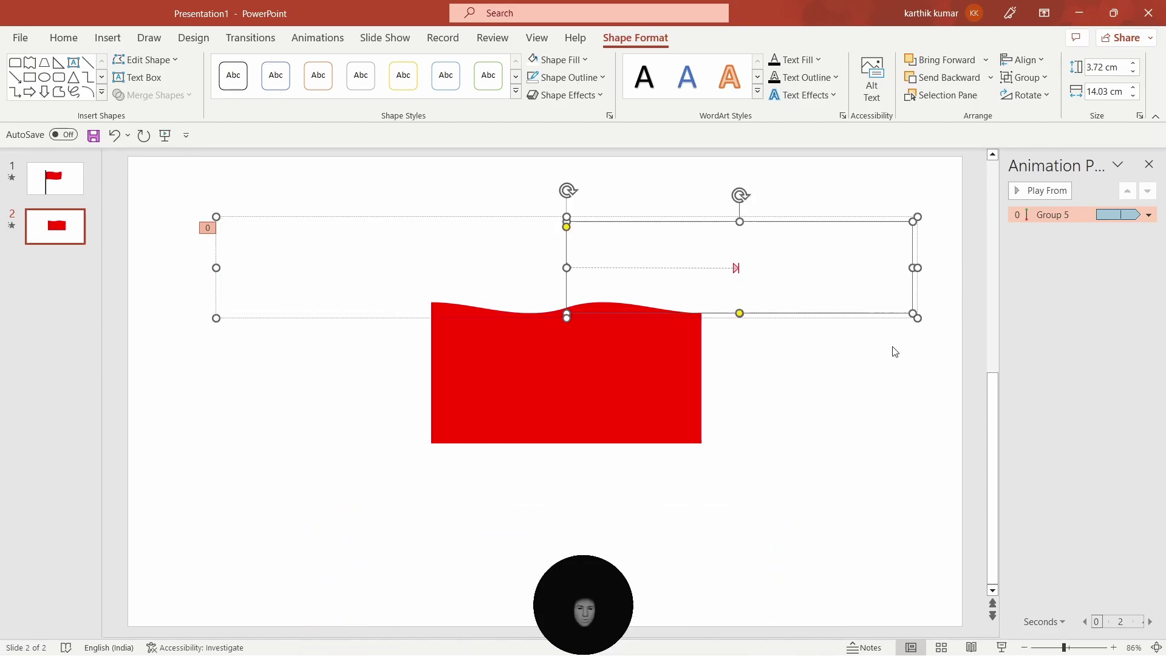
pyautogui.click(877, 394)
pyautogui.click(252, 285)
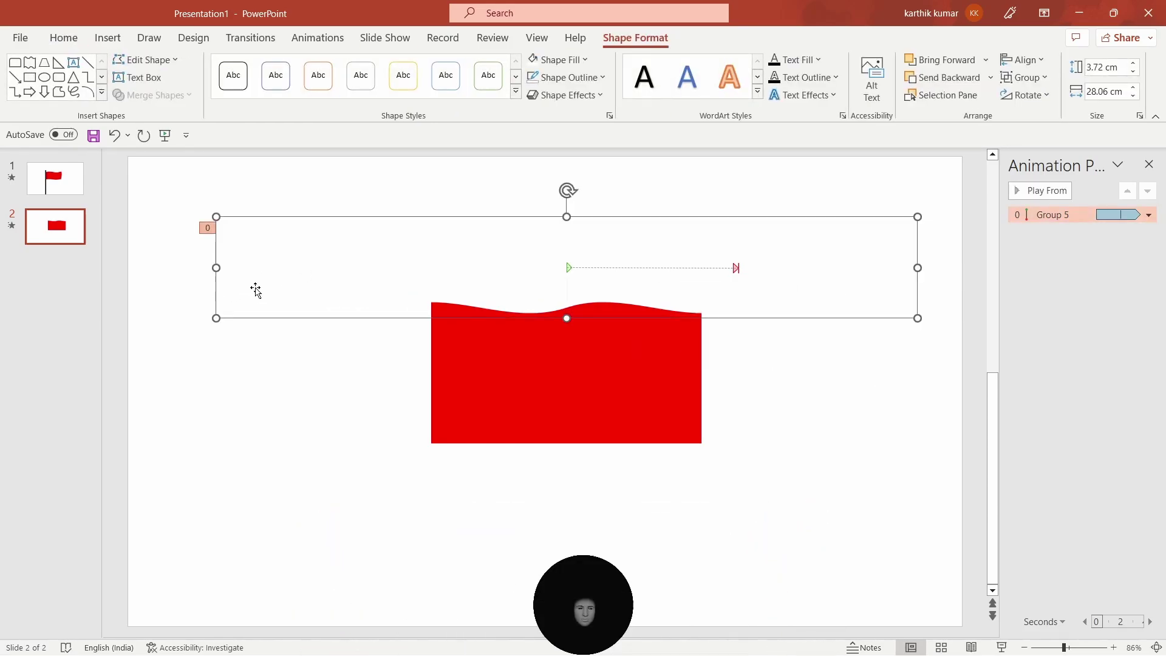
pyautogui.click(589, 66)
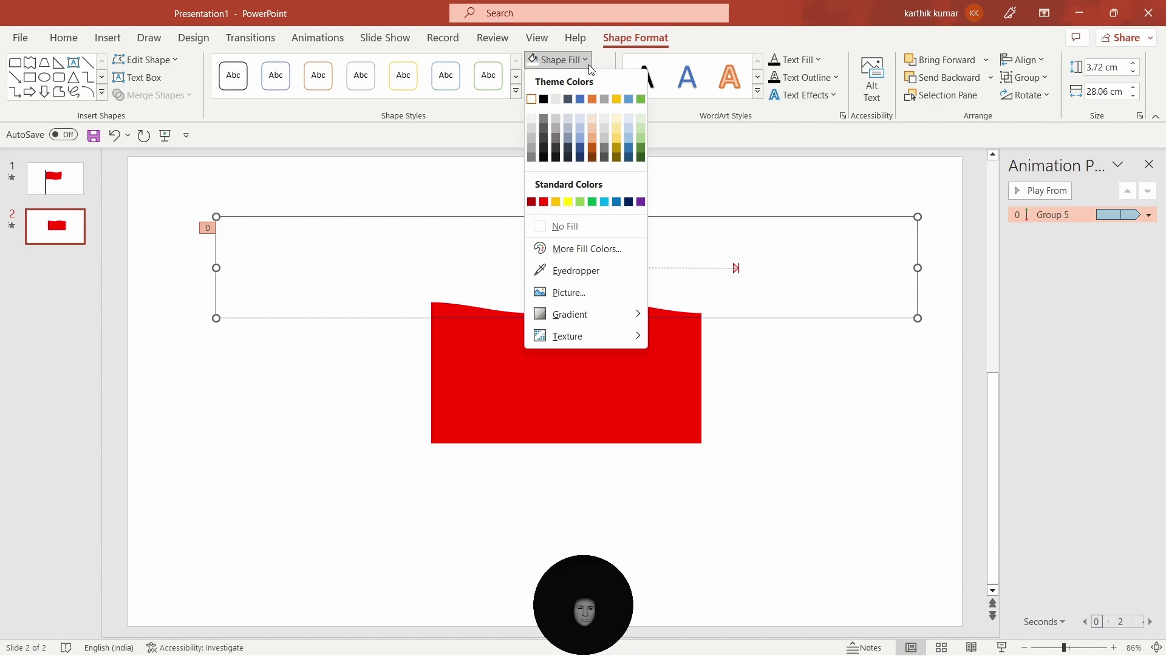
pyautogui.click(580, 99)
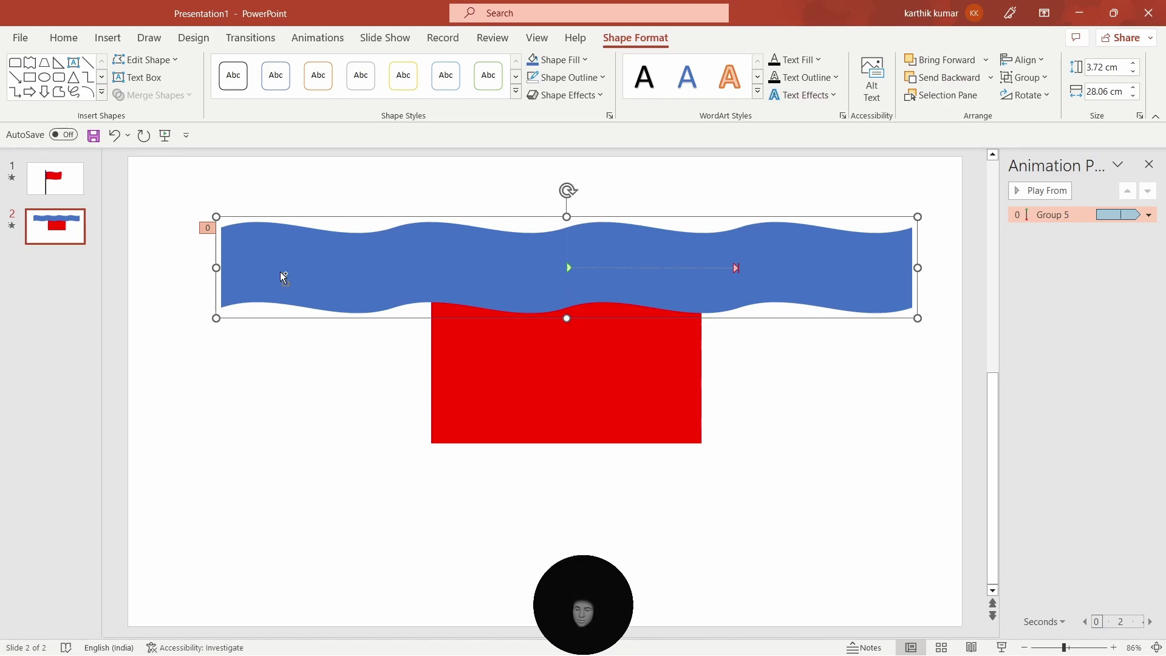
# - Copy the wave below the flag, then duplicate it, rotate it upright and place it over the flag's right side
pyautogui.moveTo(279, 272); pyautogui.dragTo(232, 446)
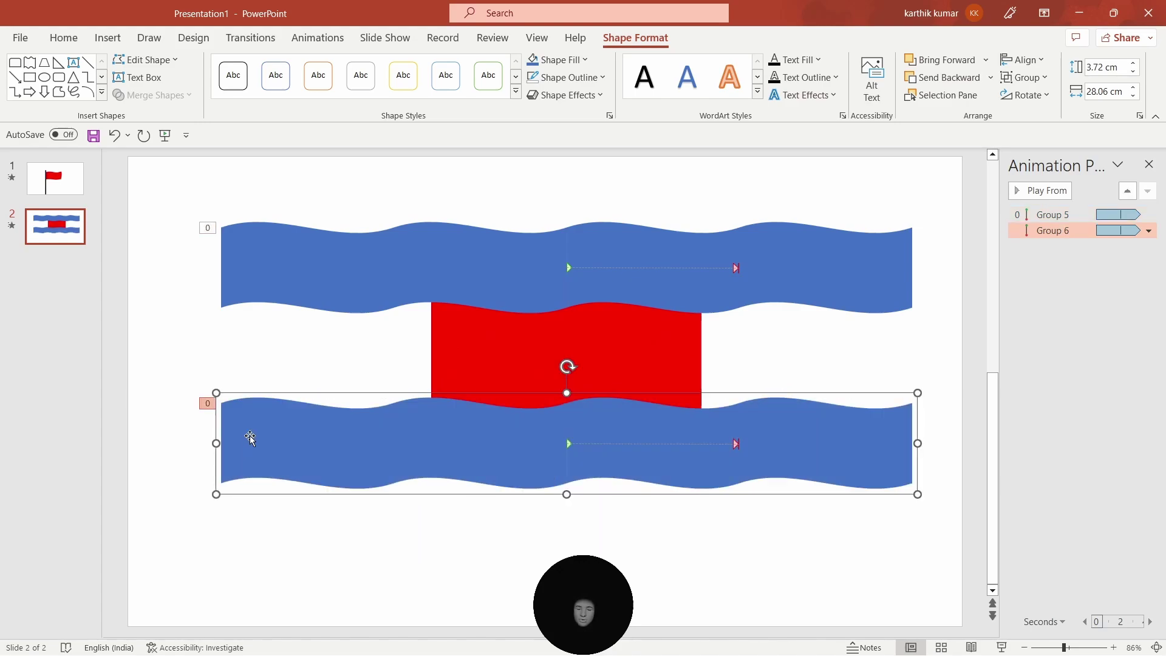
pyautogui.hotkey('ctrl', 'd')
pyautogui.moveTo(409, 468); pyautogui.dragTo(380, 557)
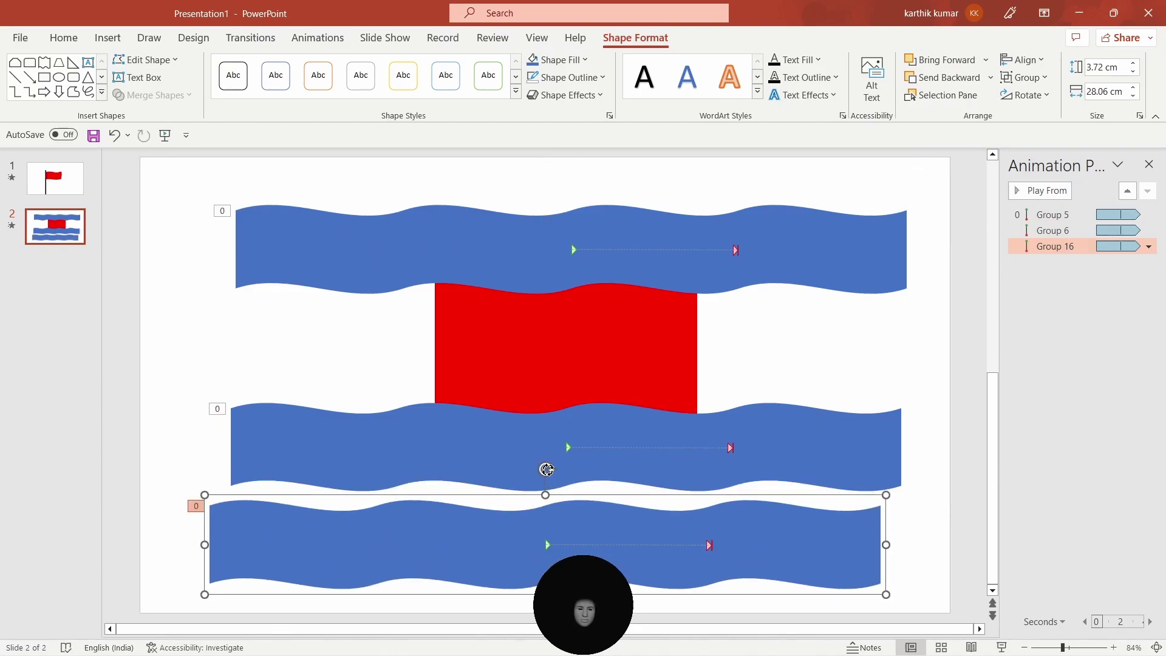
pyautogui.moveTo(547, 470); pyautogui.dragTo(678, 543)
pyautogui.moveTo(543, 522); pyautogui.dragTo(713, 394)
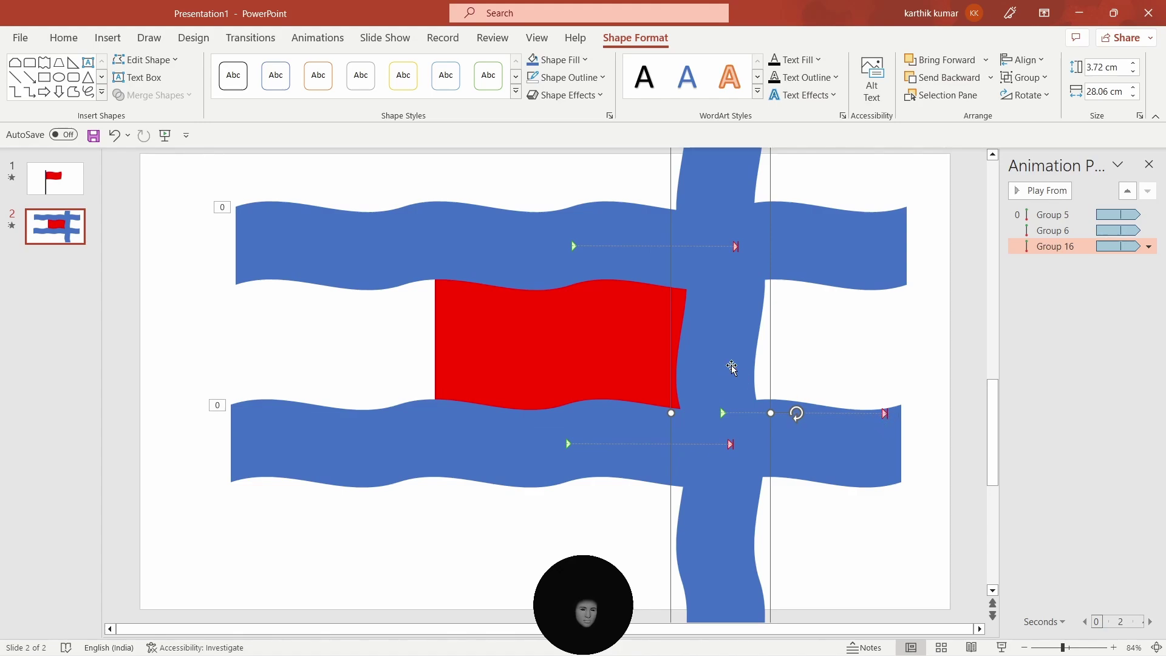
# - Align the upright wave with the flag's right edge and redirect its motion path straight down
pyautogui.moveTo(731, 368); pyautogui.dragTo(736, 349)
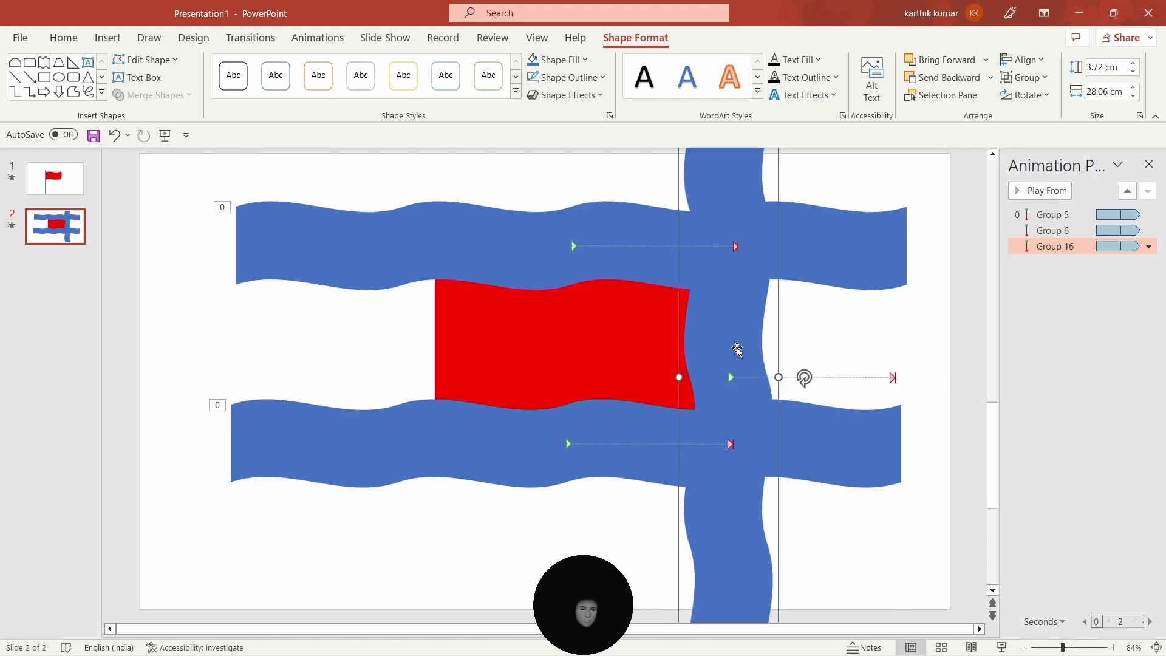
pyautogui.click(893, 379)
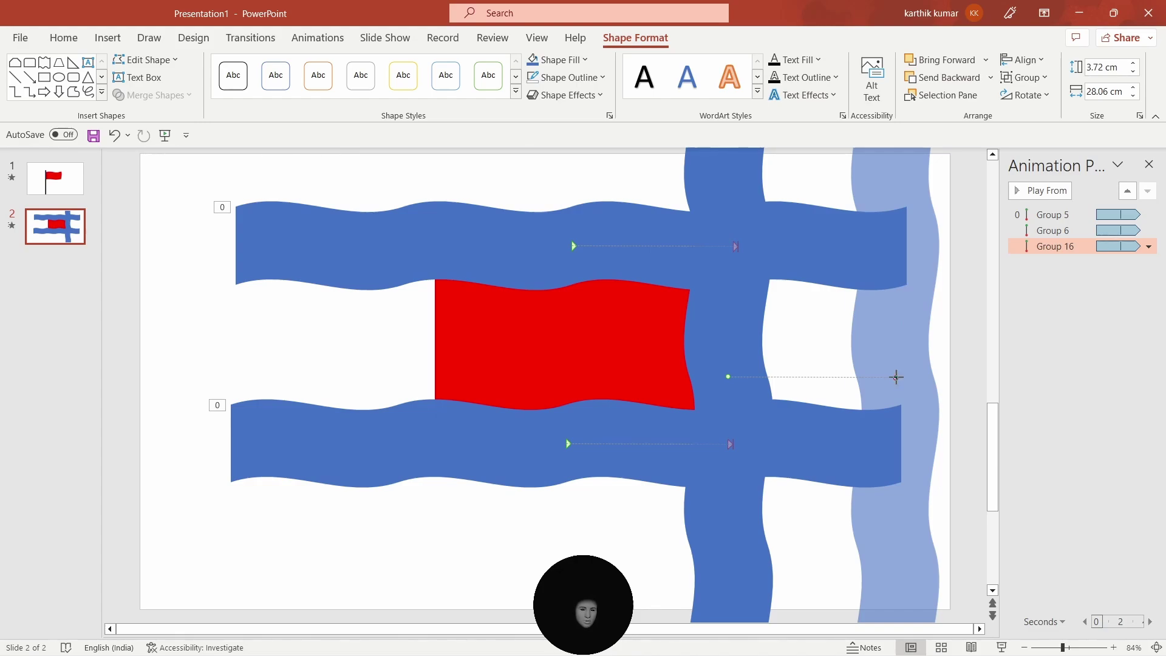
pyautogui.moveTo(896, 377); pyautogui.dragTo(729, 548)
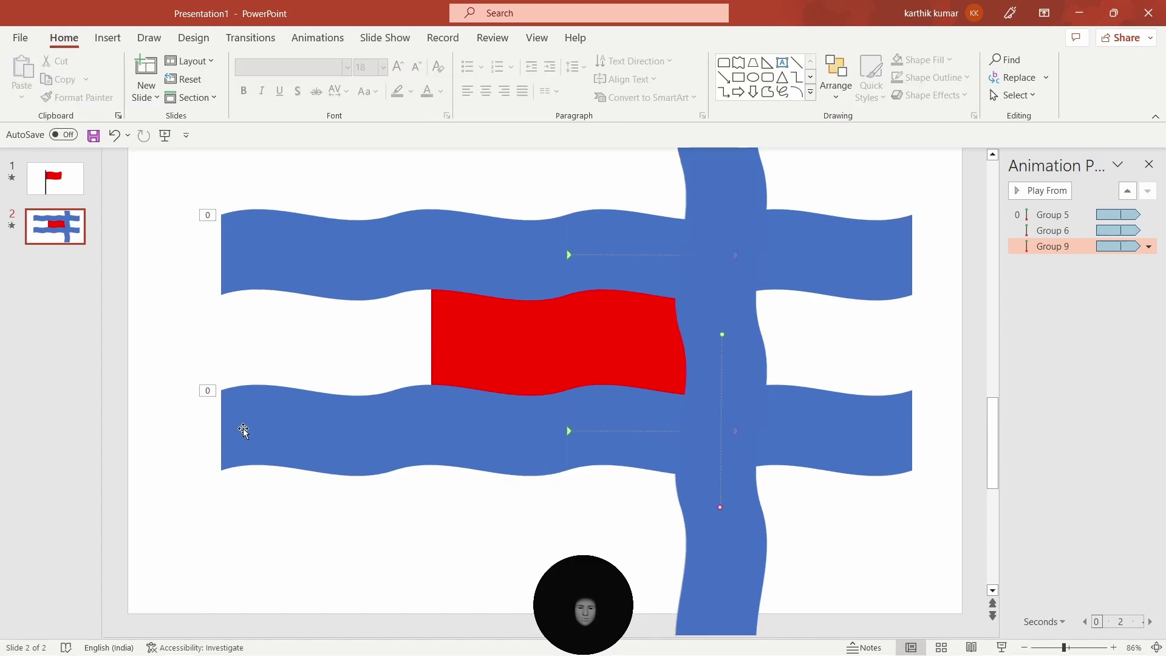
# - Fill the lower, upper and upright wave groups white, then deselect to check the flag
pyautogui.click(243, 430)
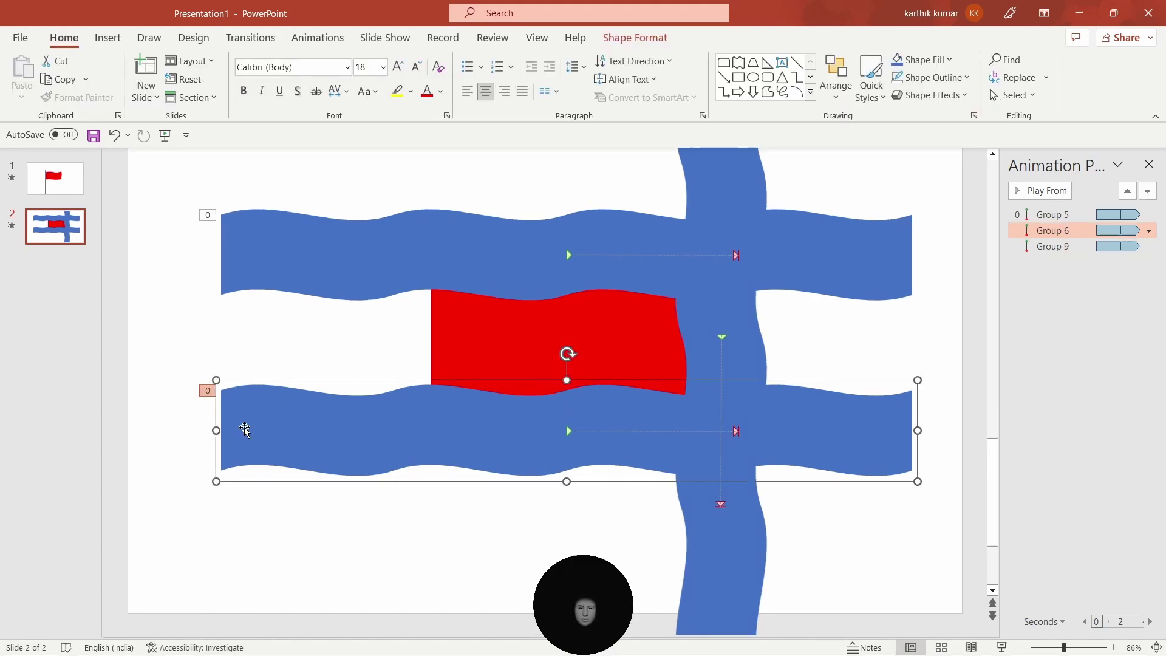
pyautogui.keyDown('shift'); pyautogui.click(283, 246); pyautogui.keyUp('shift')
pyautogui.keyDown('shift'); pyautogui.click(739, 169); pyautogui.keyUp('shift')
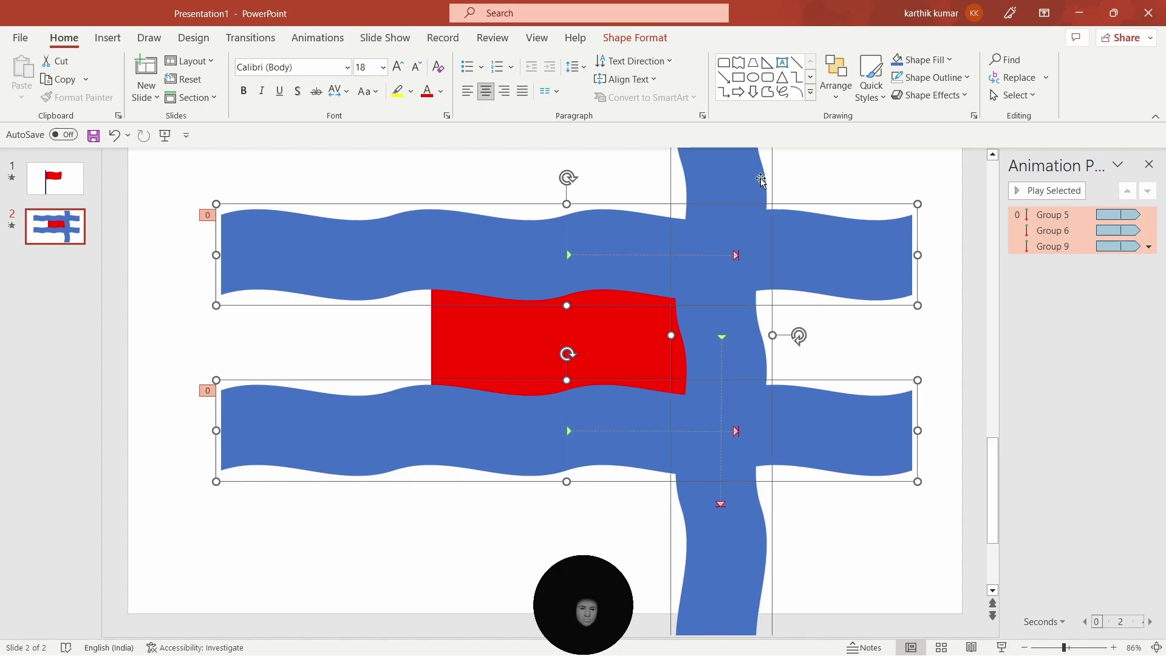
pyautogui.click(661, 39)
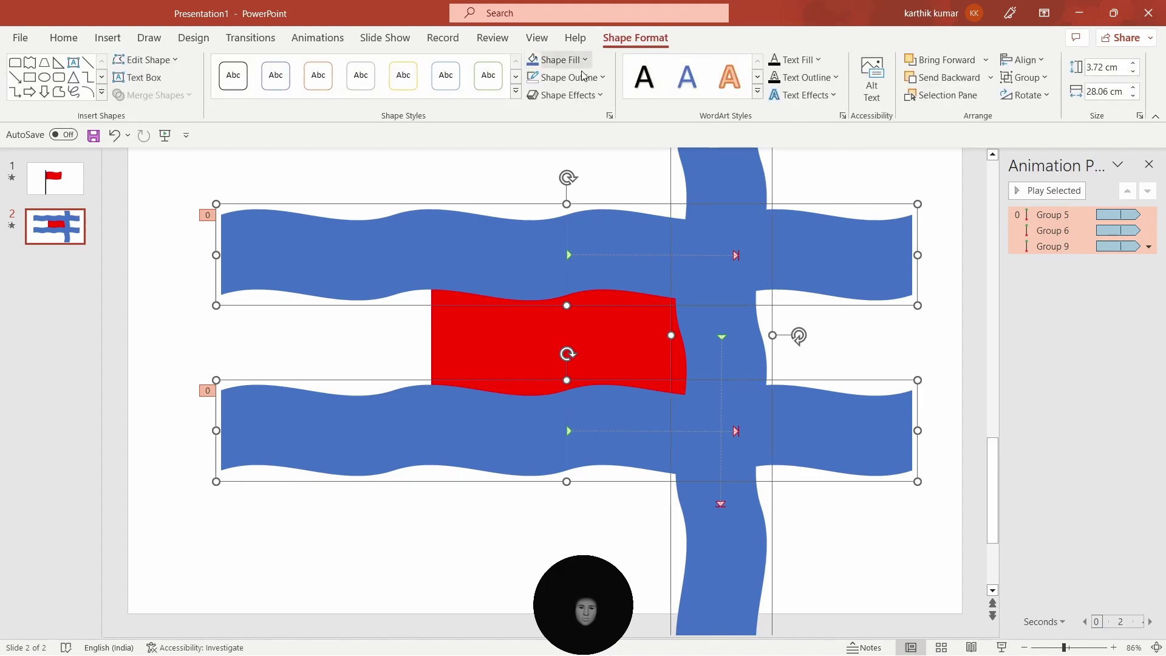
pyautogui.click(554, 60)
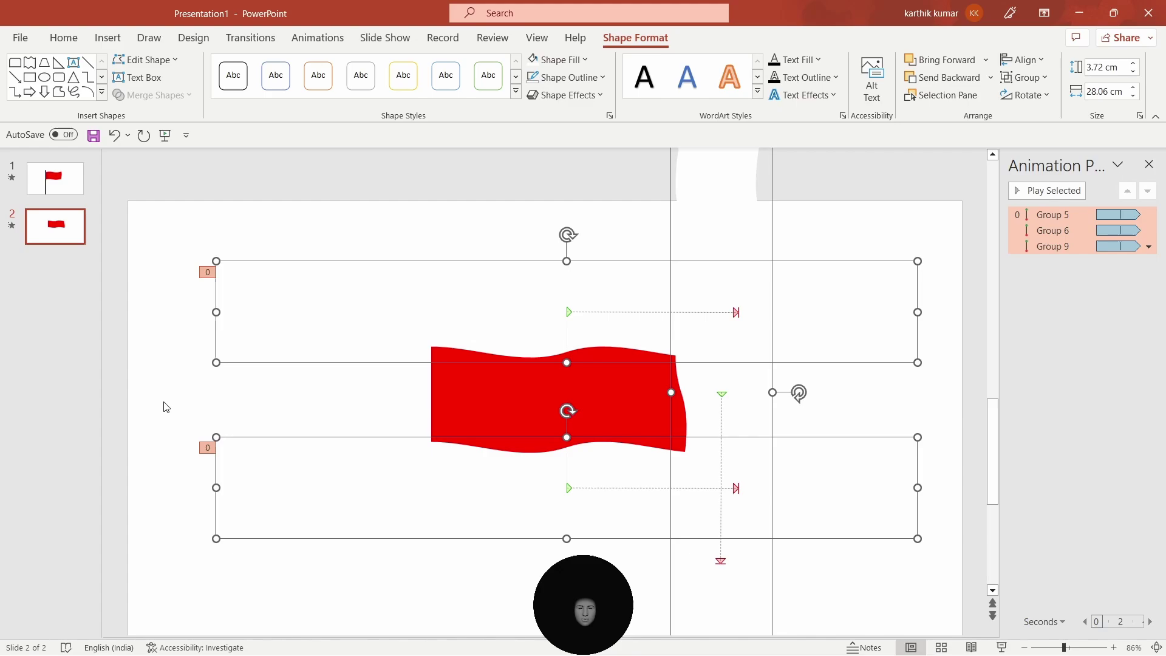
pyautogui.click(172, 404)
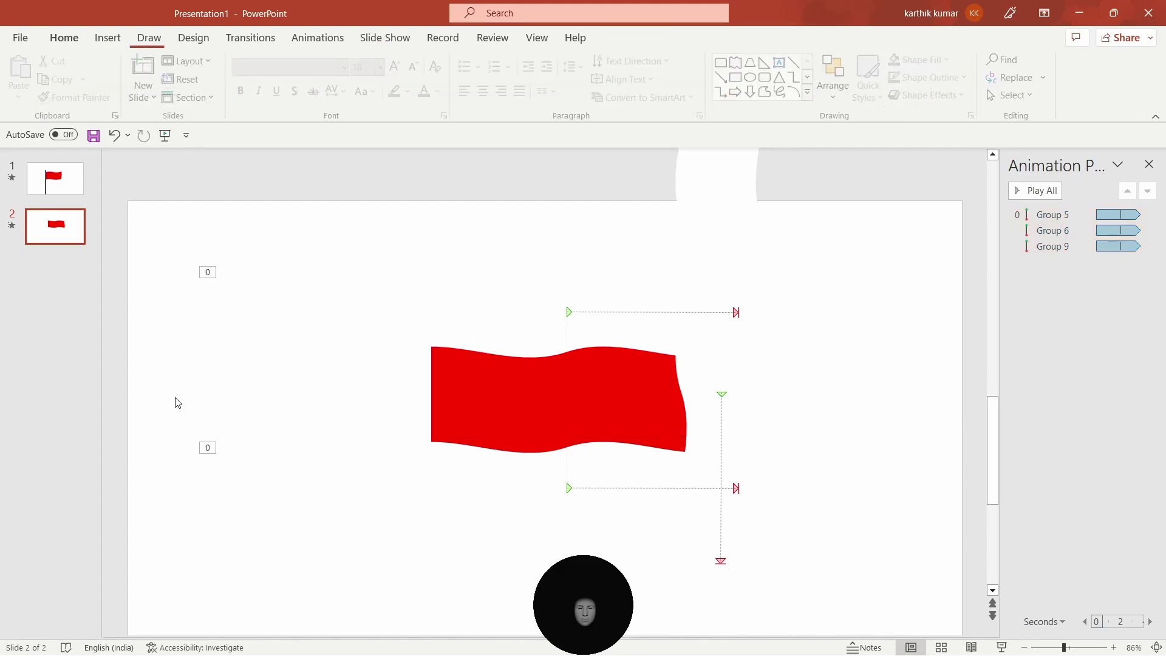
# - Draw a 15.59 × 0.62 cm Top Corners Snipped rectangle as a pole along the flag's left edge
pyautogui.click(108, 38)
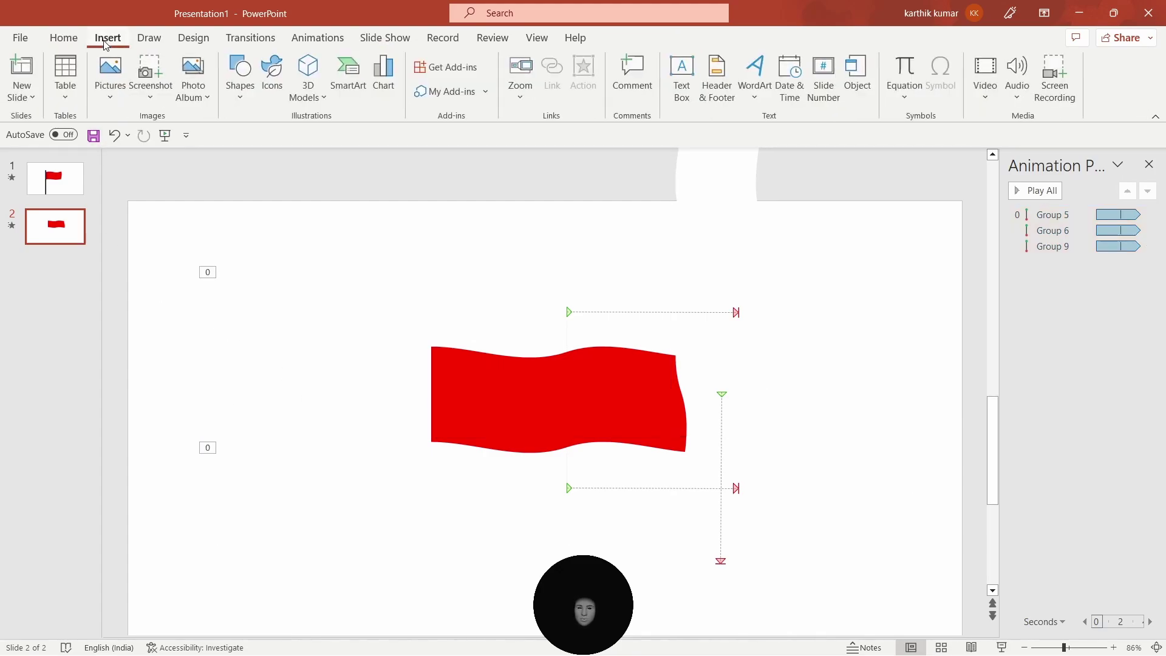
pyautogui.click(241, 100)
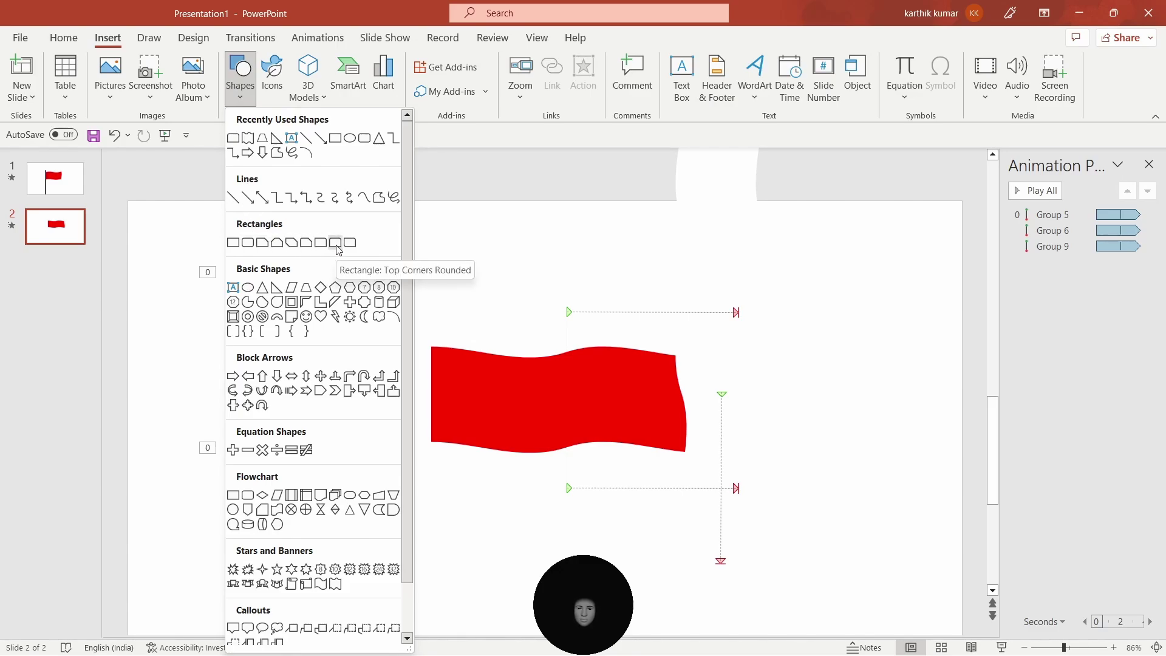
pyautogui.click(277, 243)
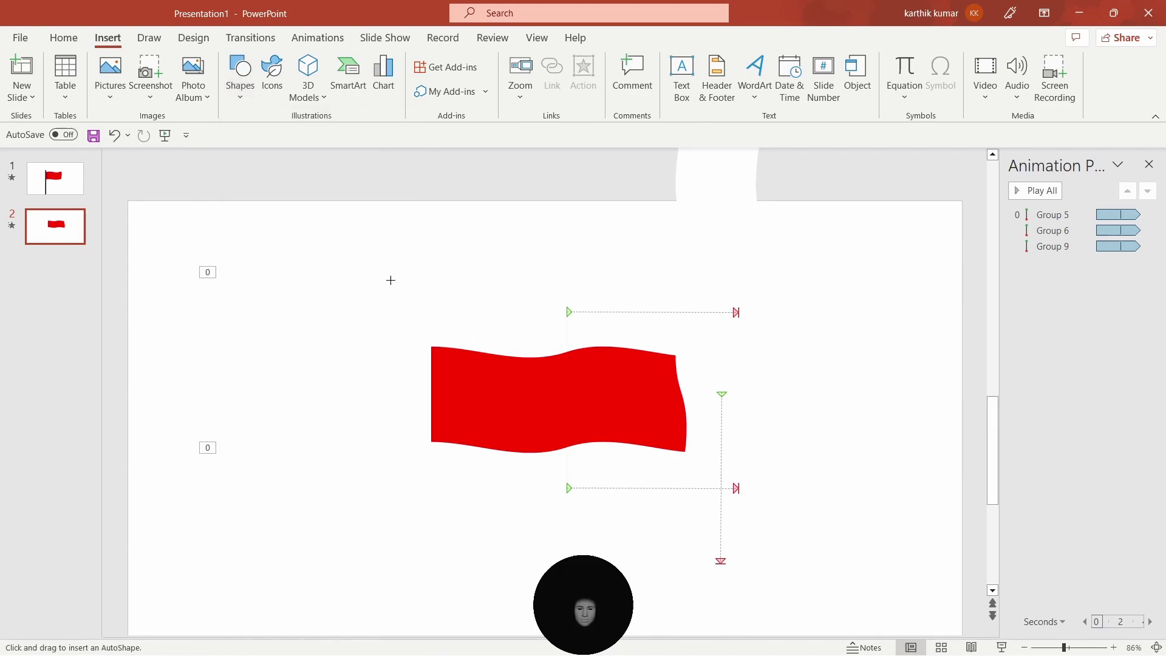
pyautogui.moveTo(387, 253); pyautogui.dragTo(403, 638)
pyautogui.moveTo(396, 562); pyautogui.dragTo(424, 600)
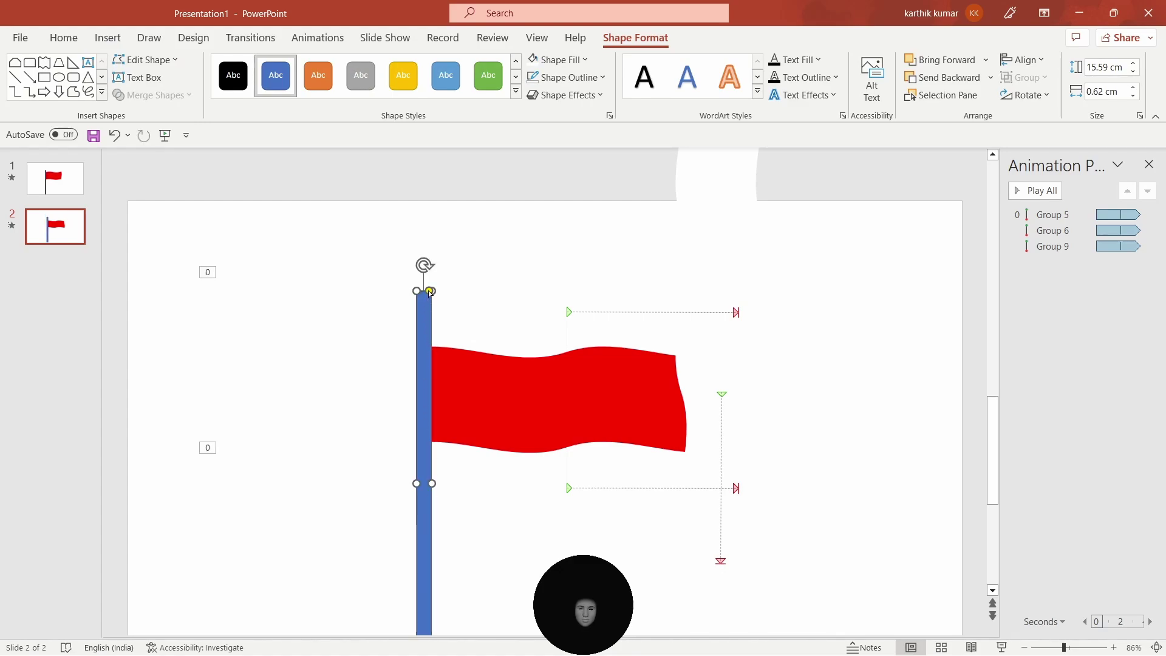
# - Point the pole's top, narrow it to 0.43 cm, fill it black with no outline
pyautogui.moveTo(430, 292); pyautogui.dragTo(417, 298)
pyautogui.moveTo(417, 484); pyautogui.dragTo(420, 484)
pyautogui.click(564, 68)
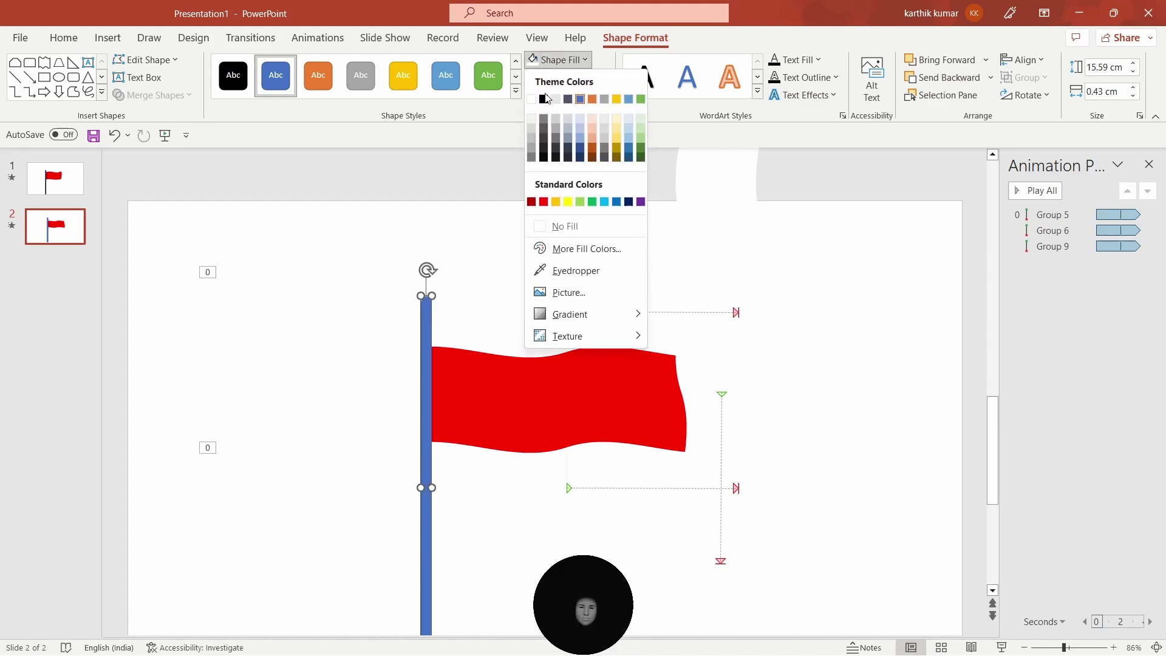
pyautogui.click(544, 98)
pyautogui.click(566, 77)
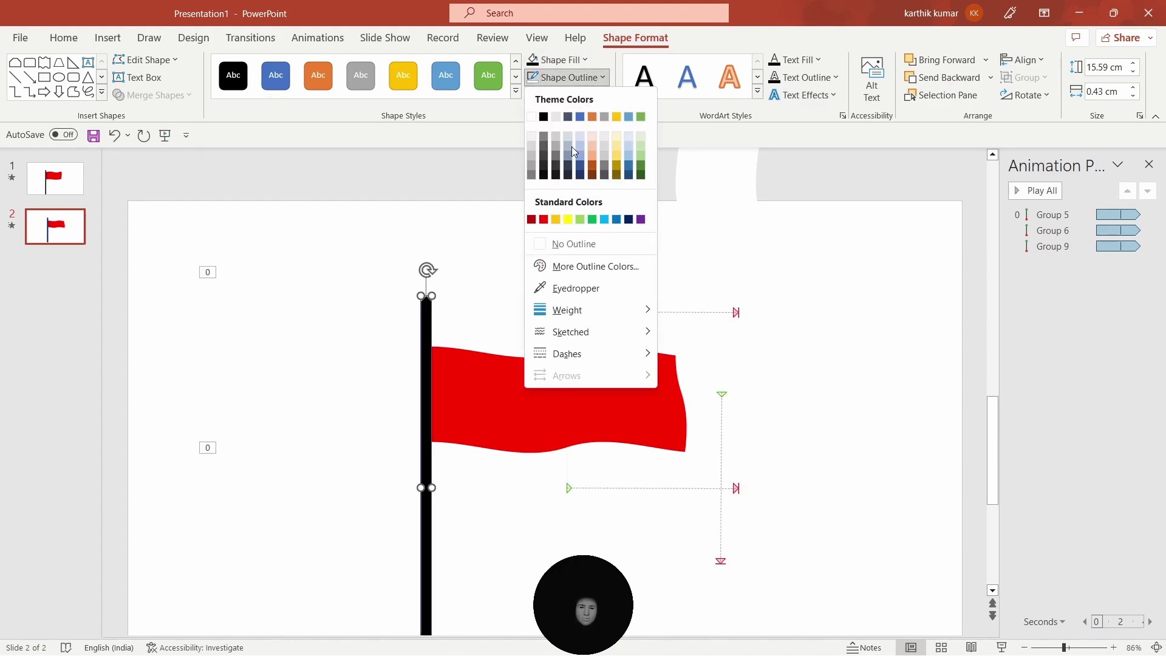
pyautogui.click(553, 245)
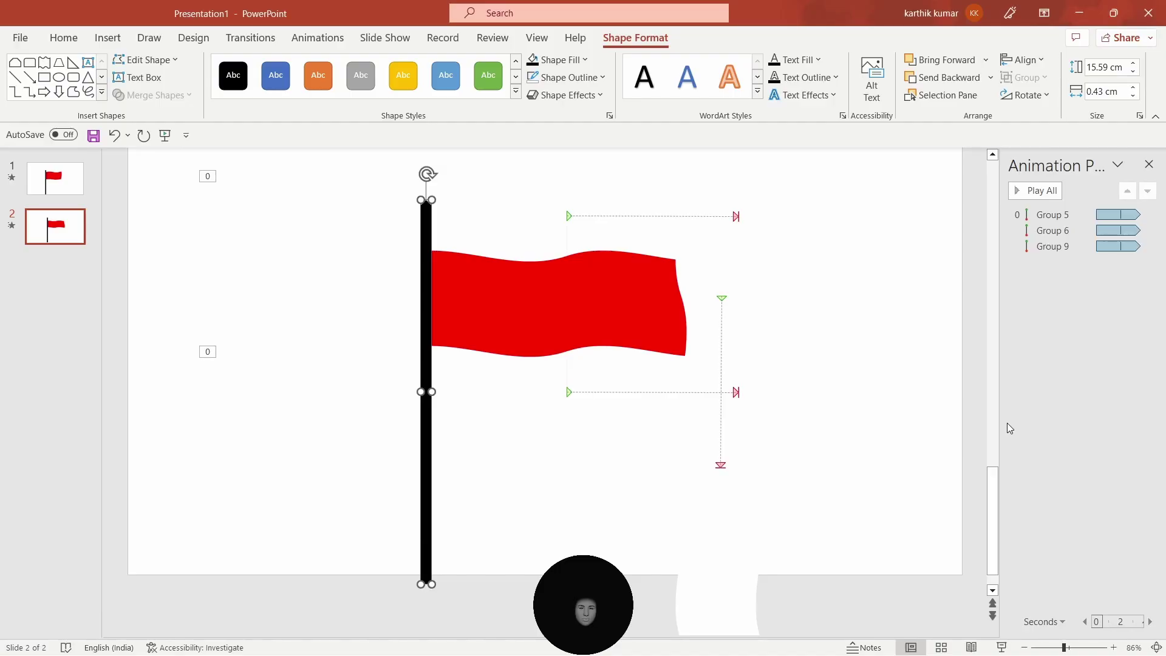
# - Shift the top wave group (Group 5) slightly up and the lower one (Group 6) slightly down
pyautogui.click(480, 235)
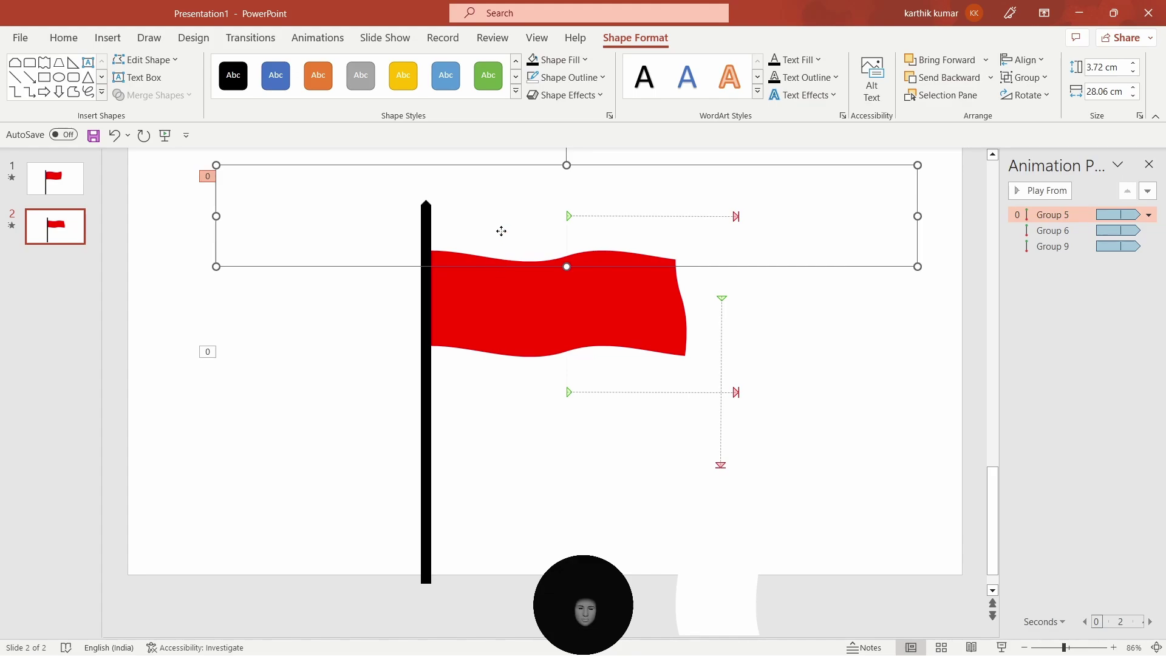
pyautogui.moveTo(501, 231); pyautogui.dragTo(507, 215)
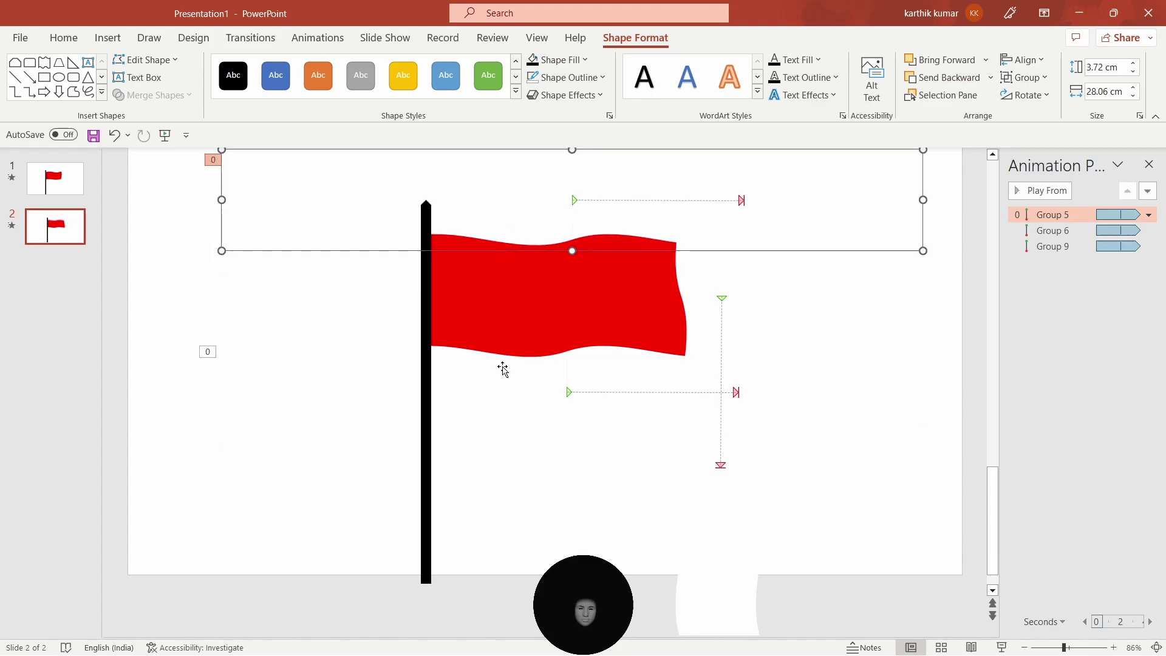
pyautogui.moveTo(503, 368); pyautogui.dragTo(503, 391)
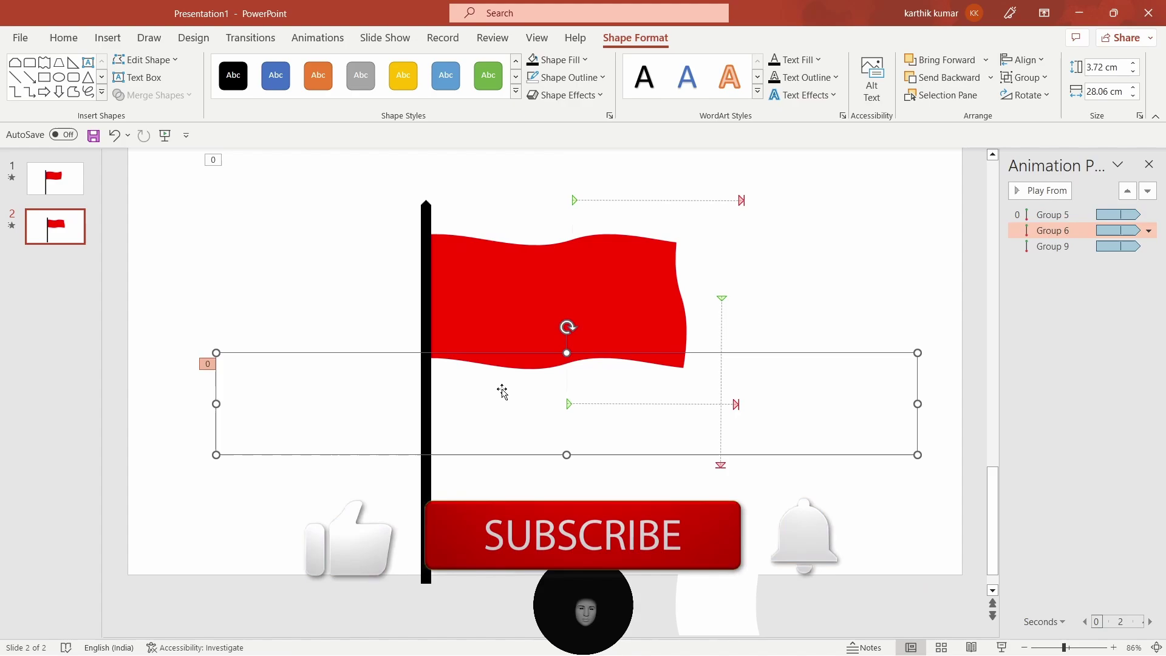